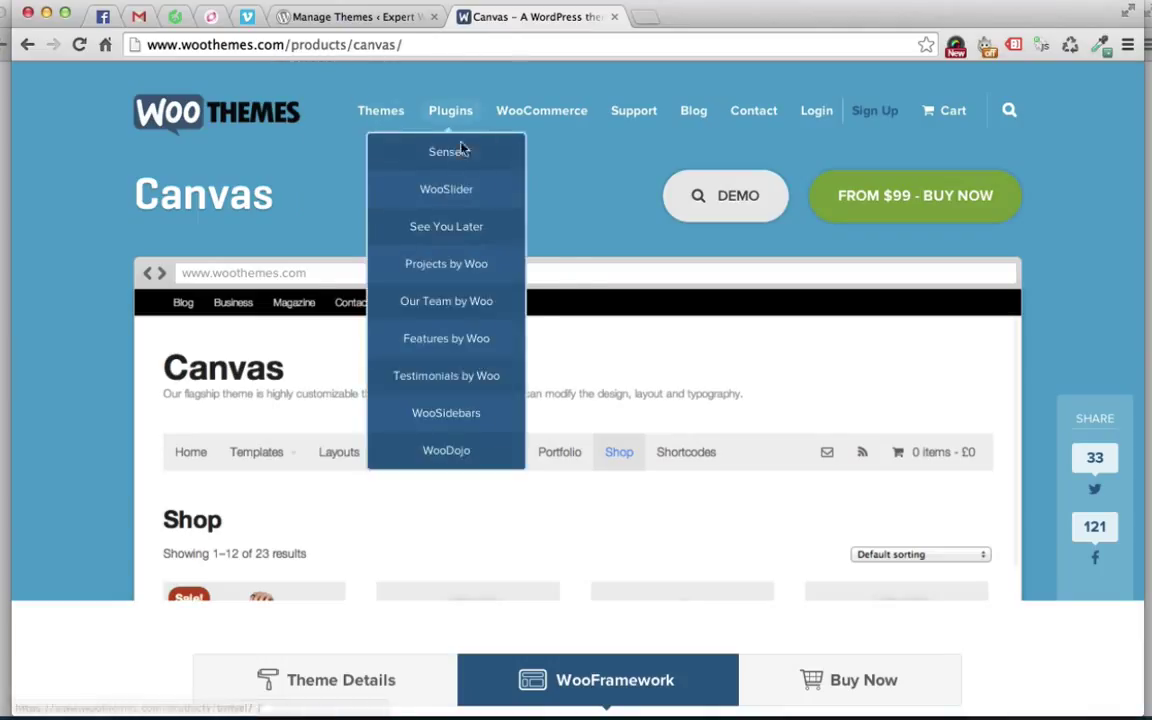
# Review the WooFramework features on the Canvas theme's product page at WooThemes.
pyautogui.scroll(-2, 582, 255)
pyautogui.scroll(-8, 580, 255)
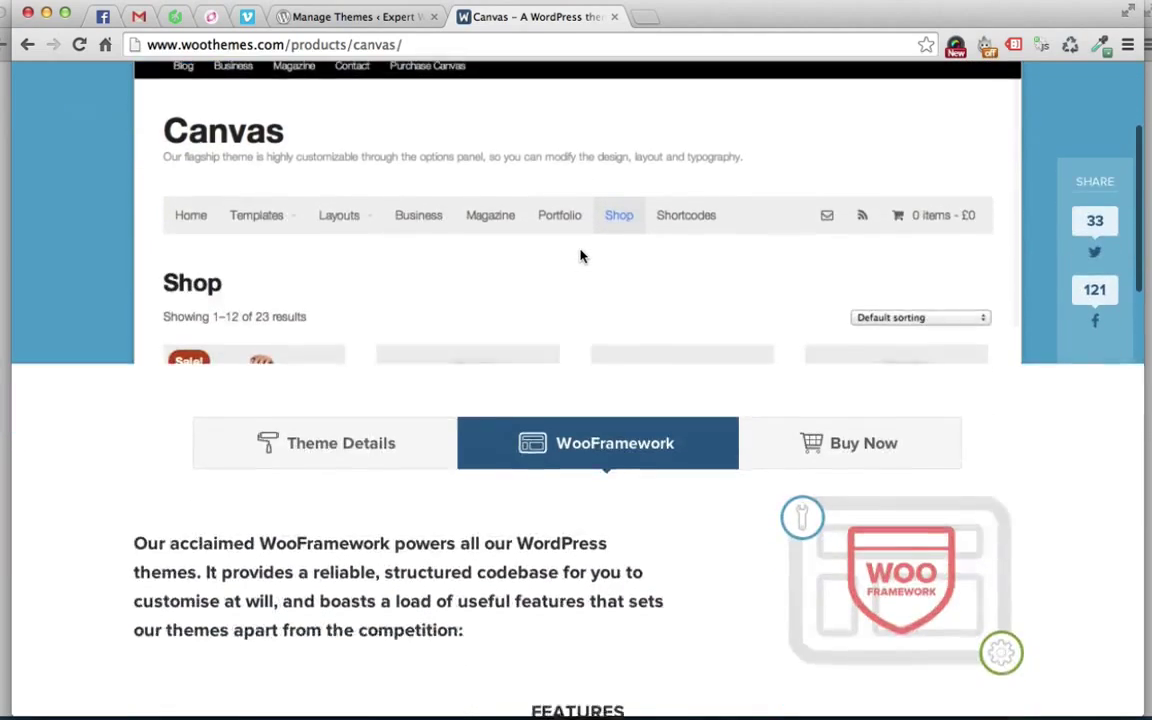
pyautogui.scroll(-15, 580, 255)
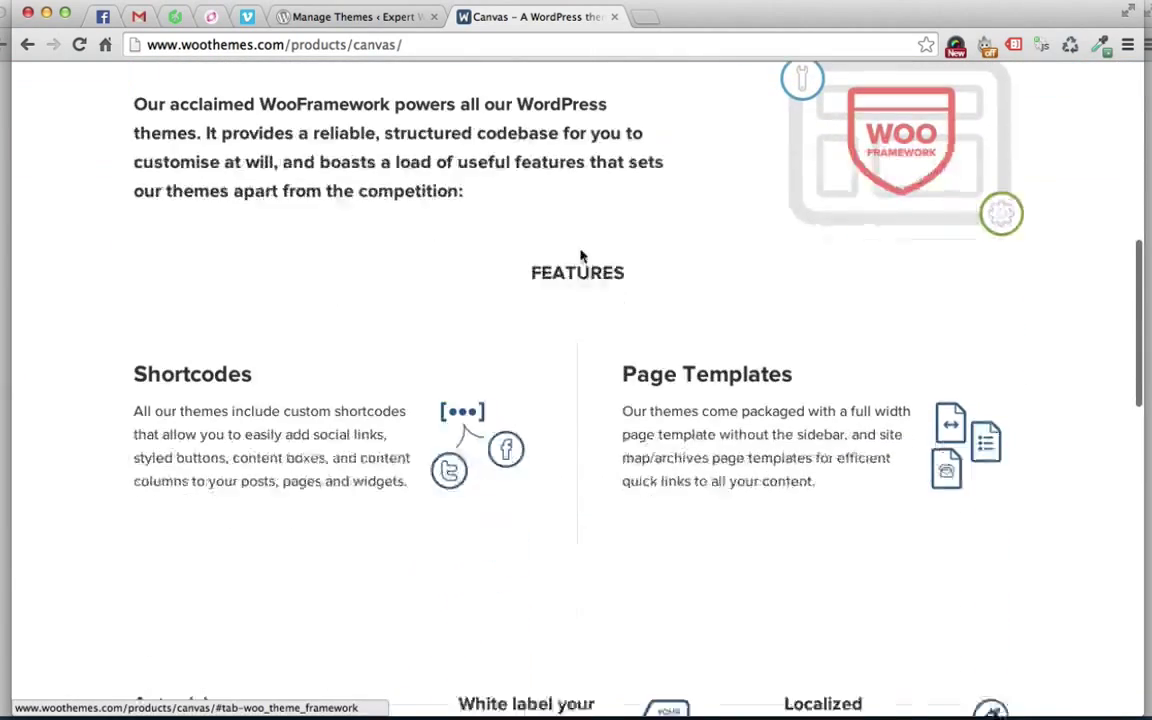
pyautogui.scroll(-12, 580, 255)
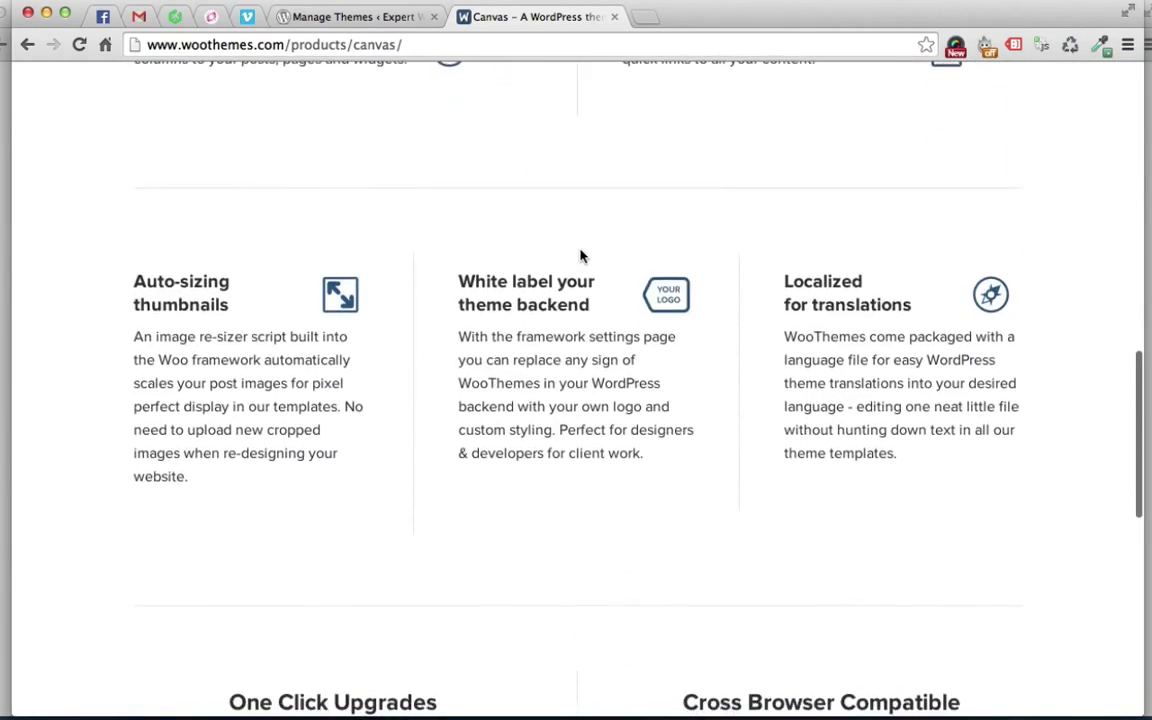
pyautogui.scroll(-12, 580, 255)
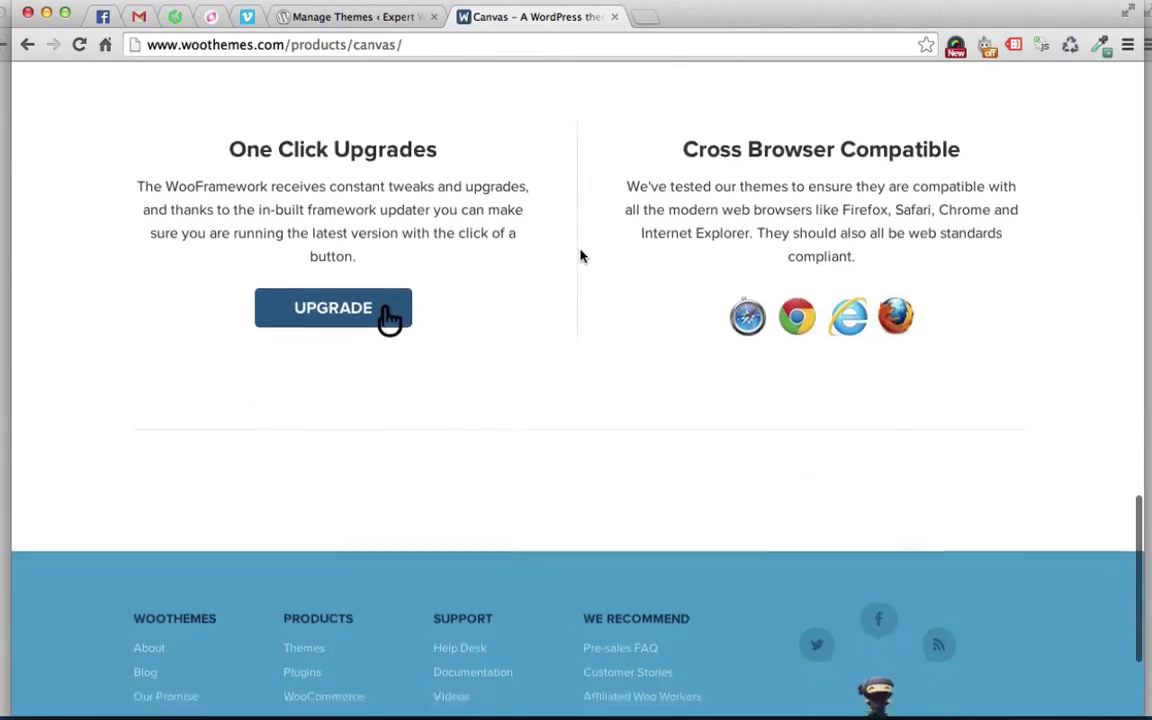
pyautogui.scroll(19, 581, 254)
pyautogui.scroll(20, 582, 253)
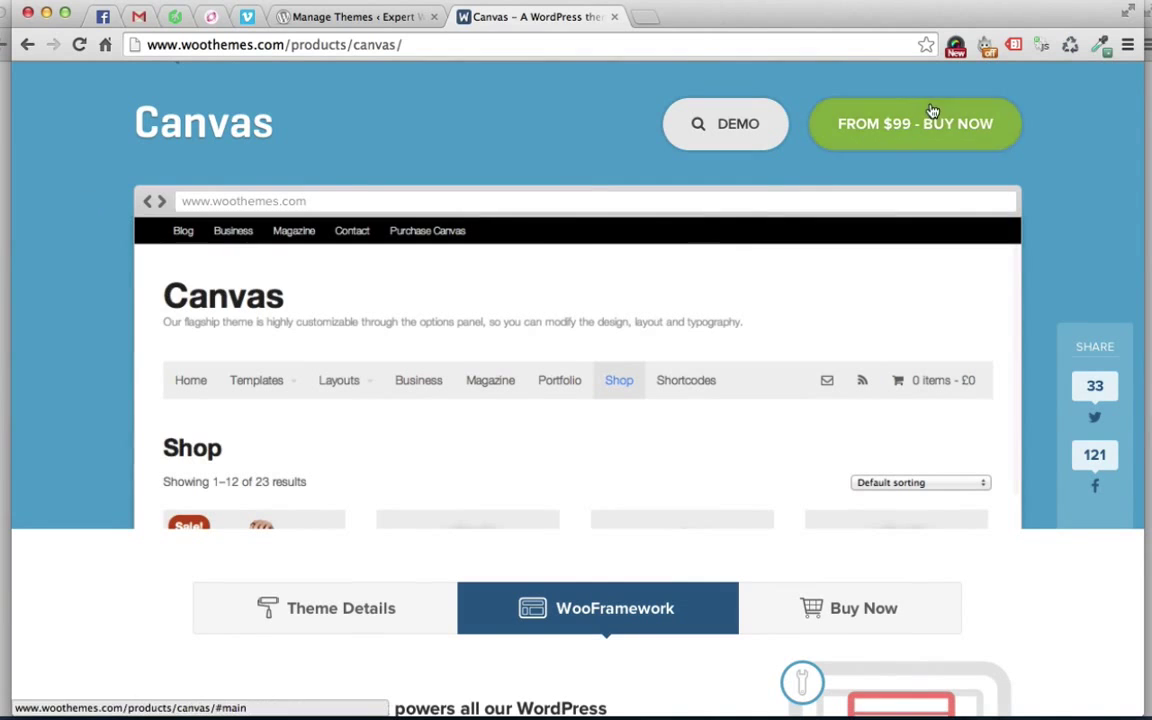
pyautogui.scroll(2, 351, 75)
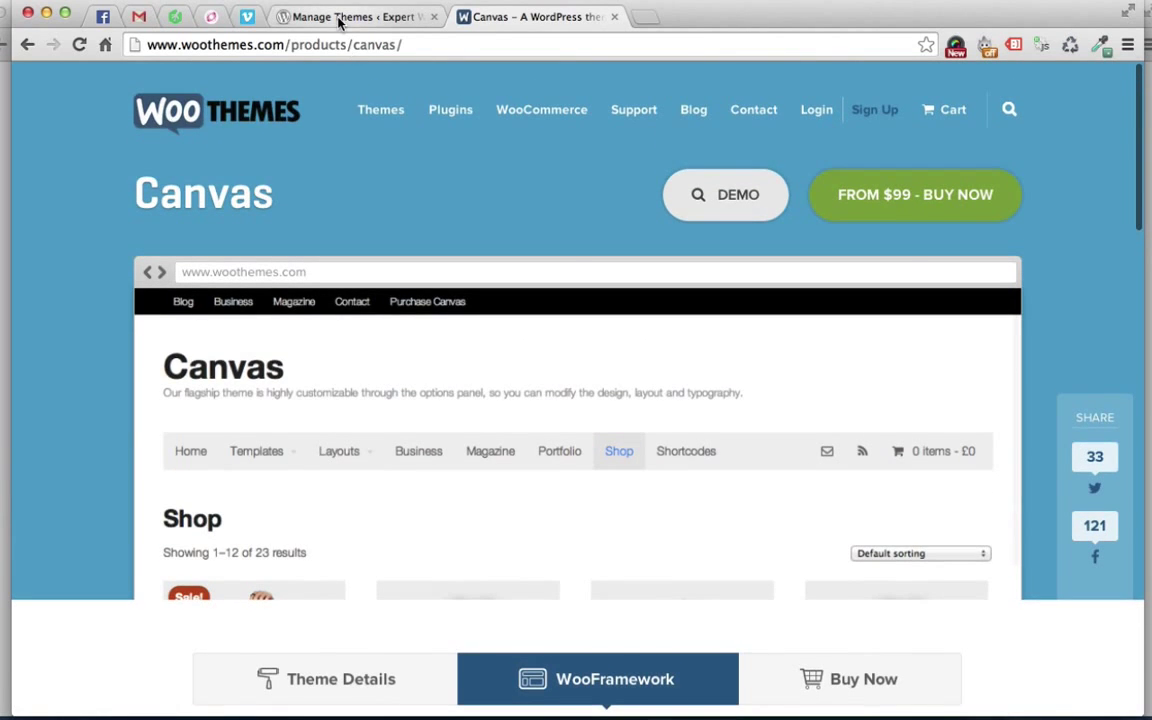
# Upload canvas.zip from the uno10 folder as a new theme in the WordPress admin and install it.
pyautogui.click(340, 17)
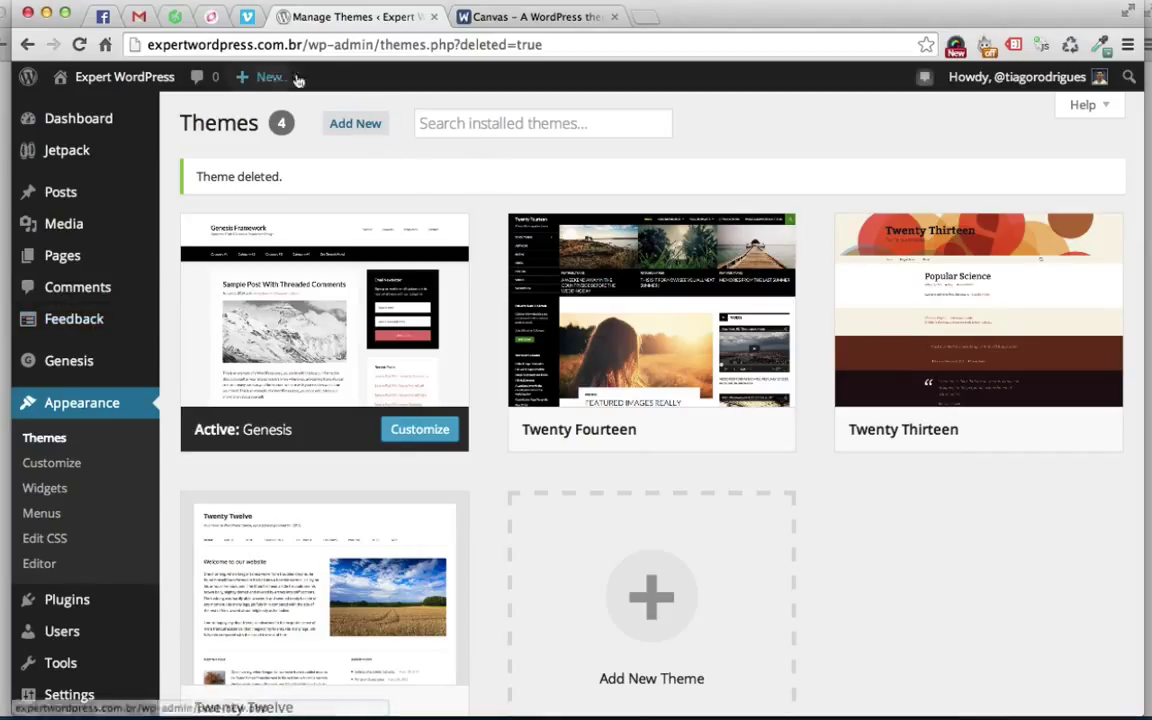
pyautogui.click(358, 124)
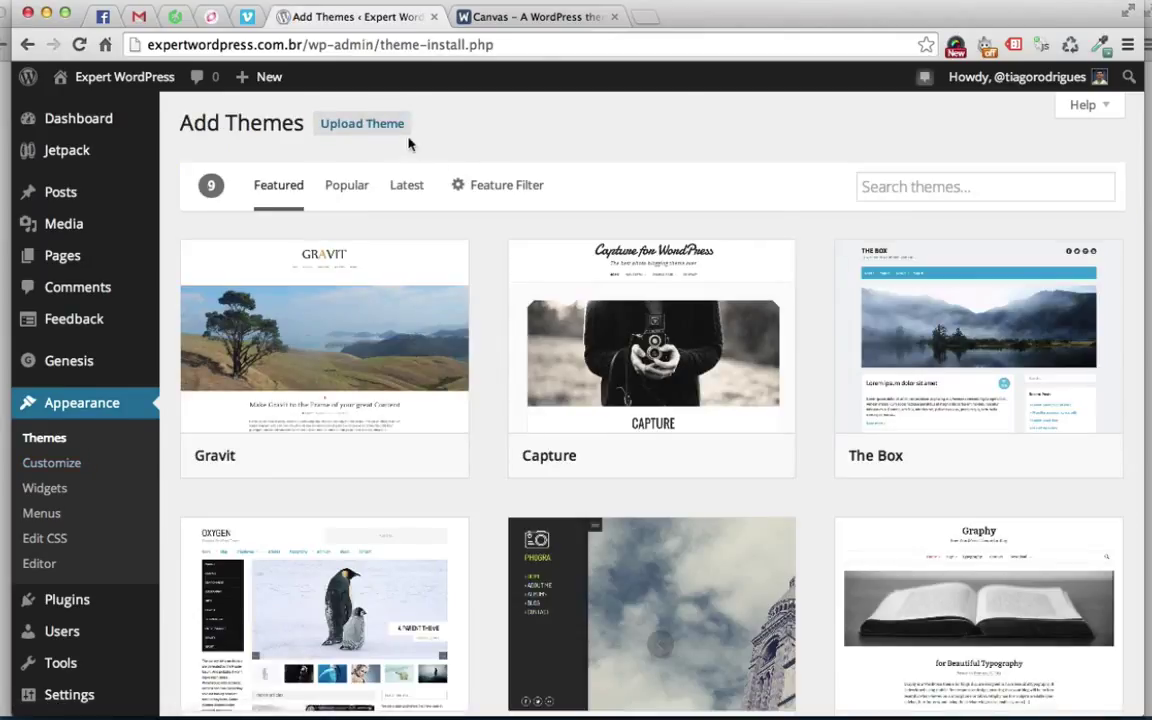
pyautogui.click(398, 128)
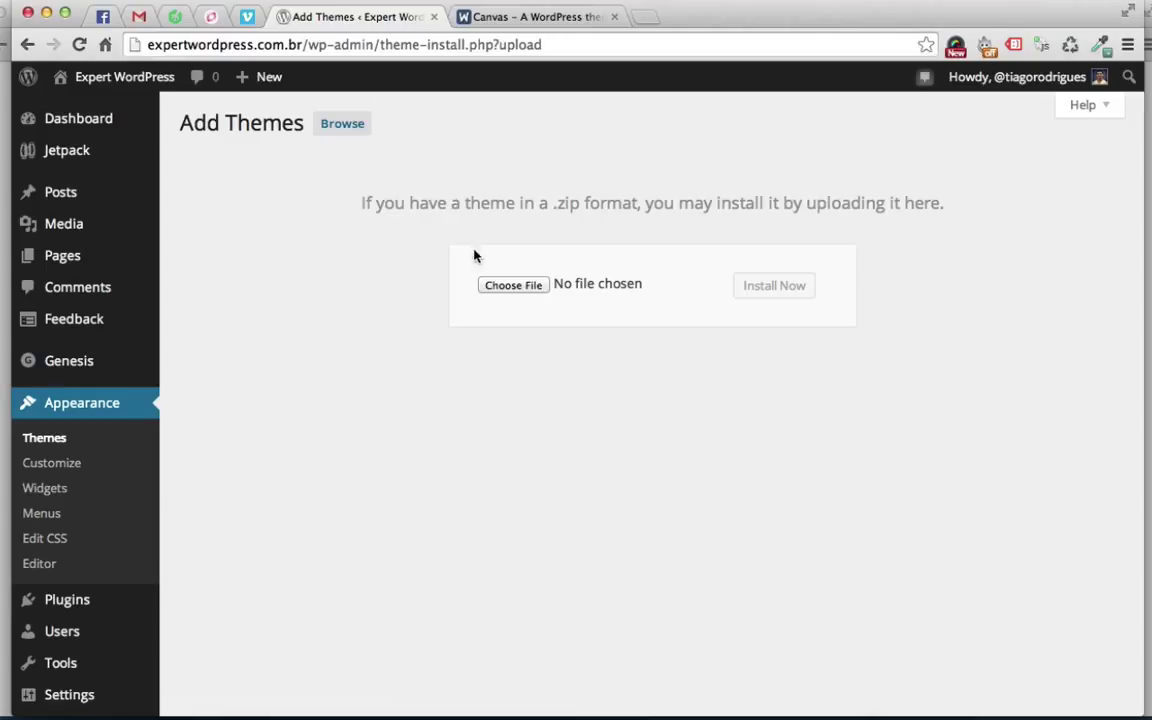
pyautogui.click(491, 287)
pyautogui.click(535, 287)
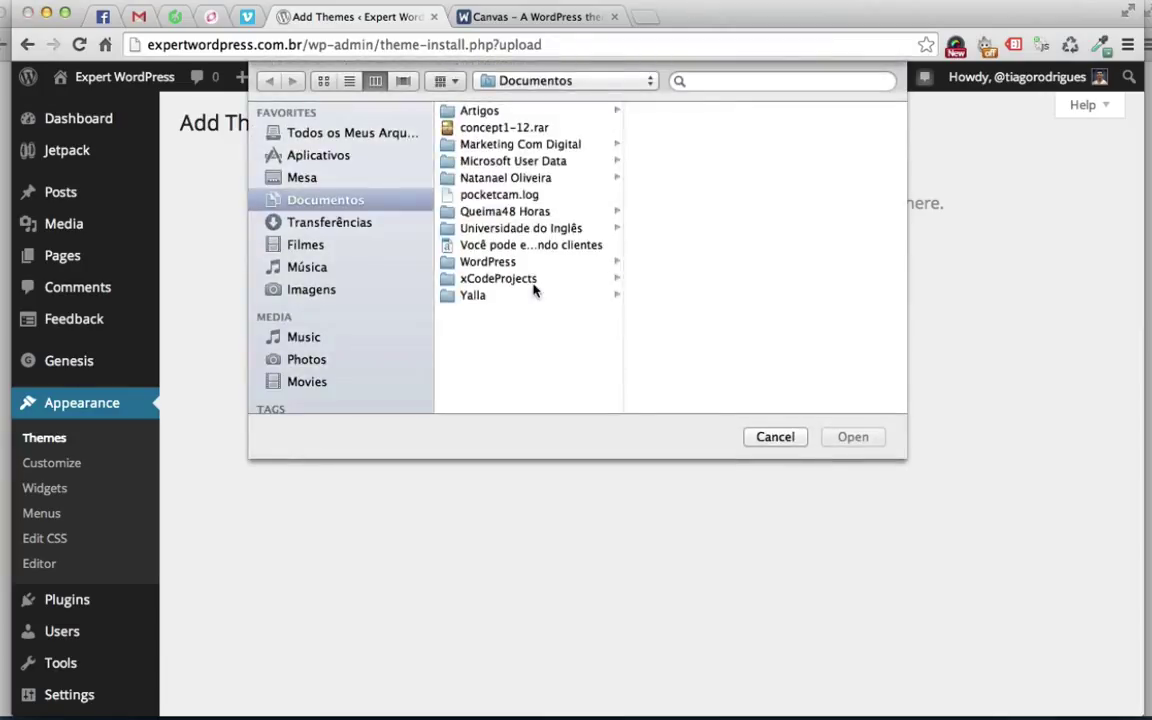
pyautogui.click(797, 130)
pyautogui.click(836, 440)
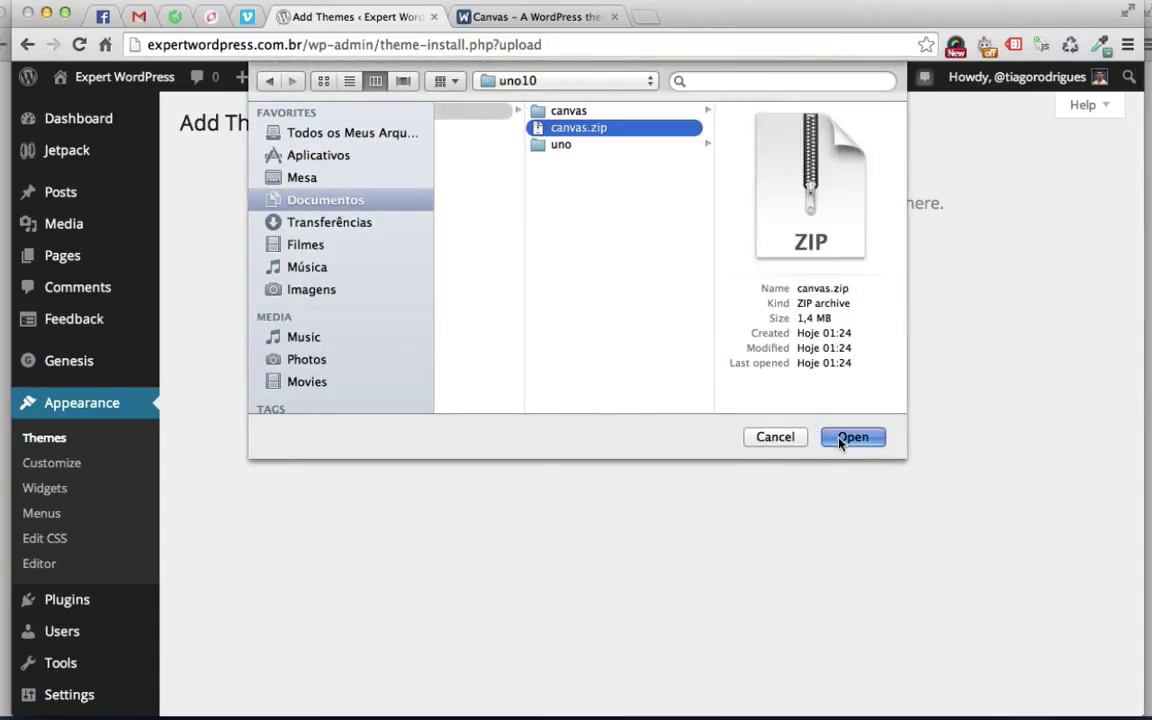
pyautogui.click(779, 287)
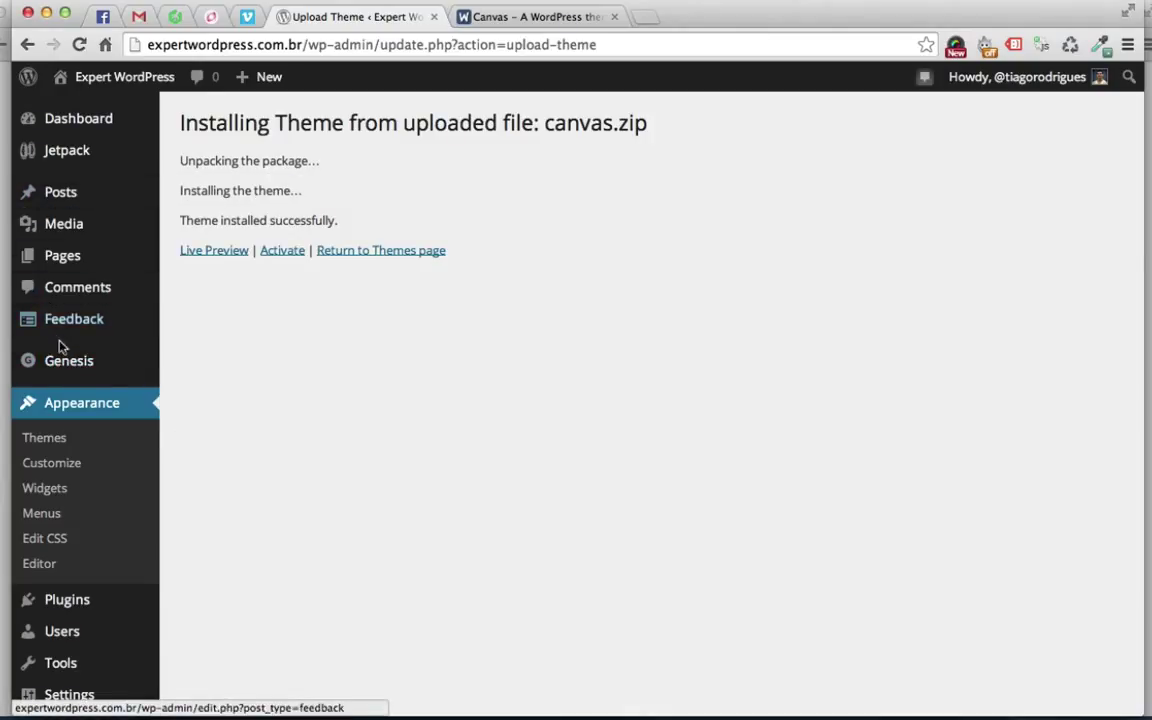
# Examine the Genesis theme settings page, including breadcrumbs, comments, content archives, and header and footer scripts.
pyautogui.moveTo(62, 358)
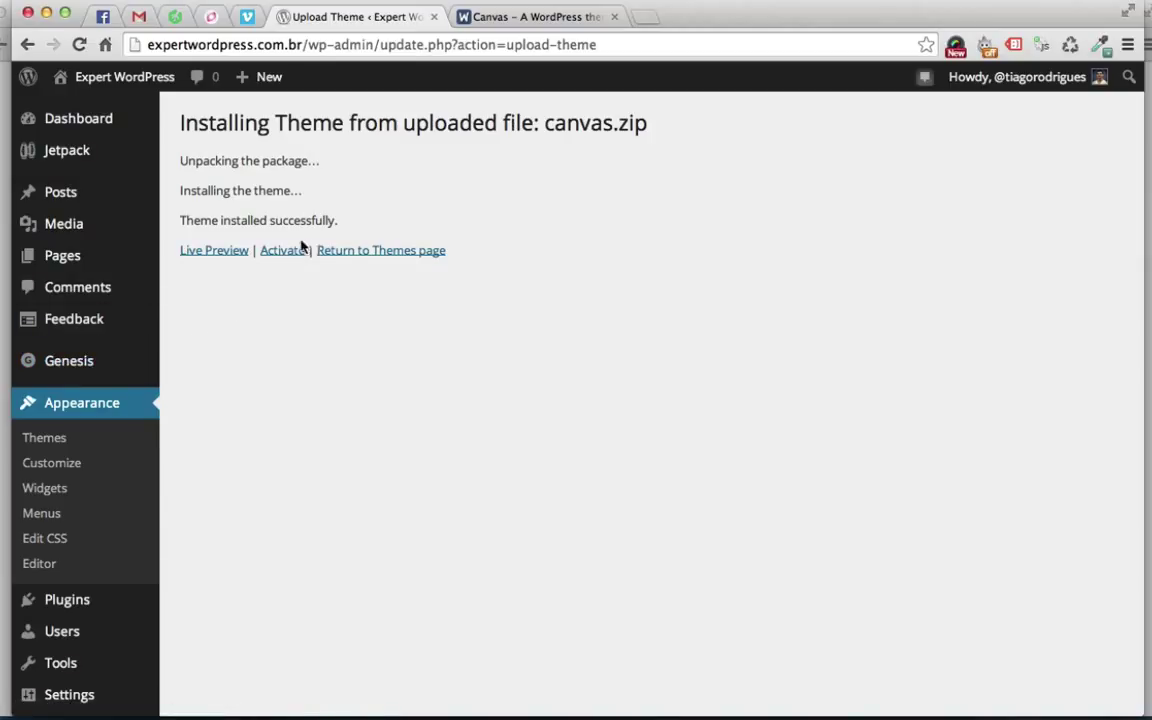
pyautogui.click(98, 361)
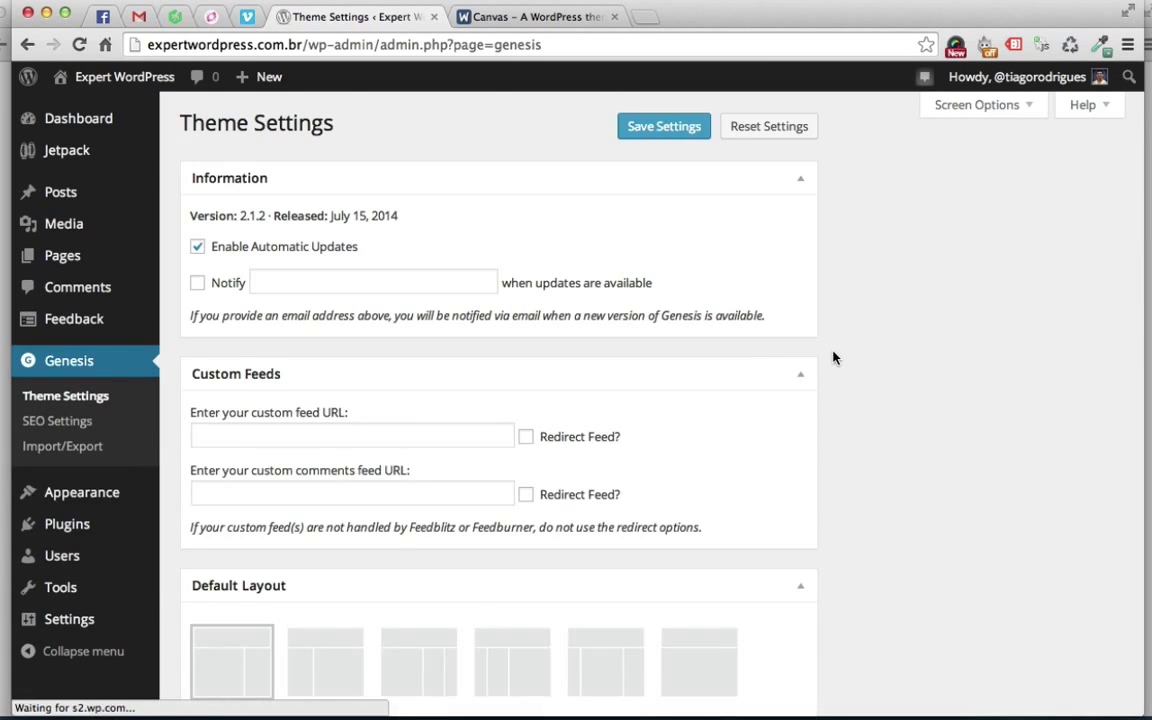
pyautogui.scroll(-10, 835, 359)
pyautogui.scroll(-15, 835, 358)
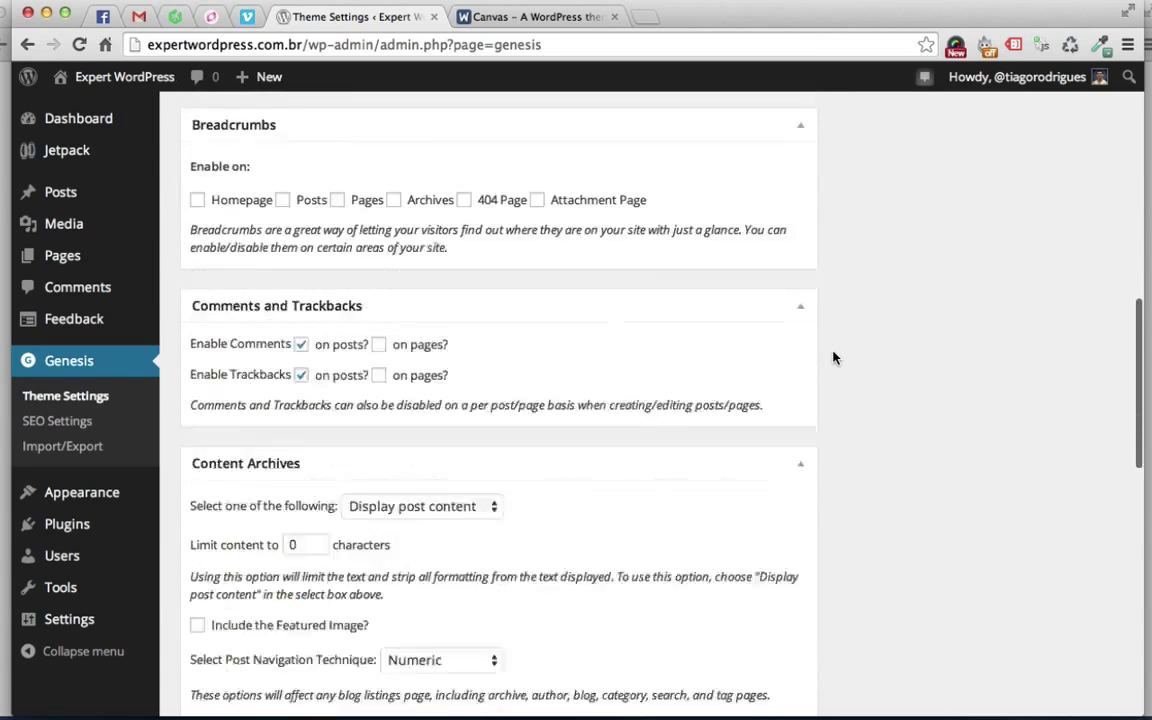
pyautogui.scroll(-6, 835, 357)
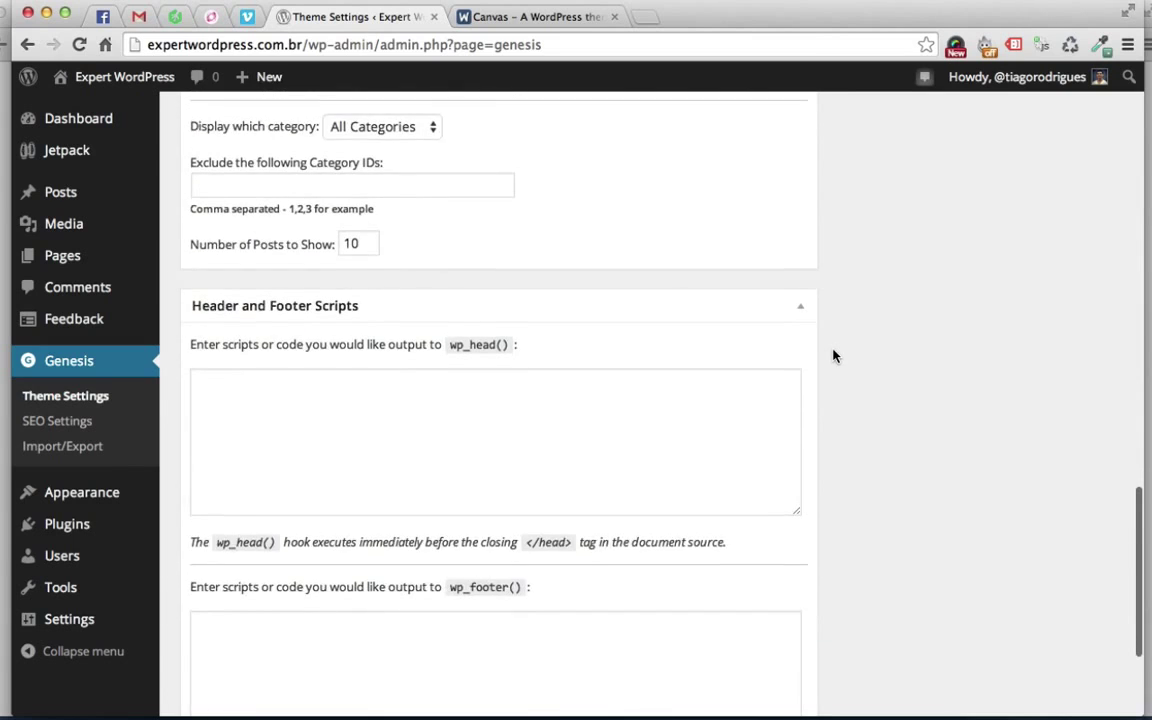
pyautogui.scroll(4, 835, 357)
pyautogui.scroll(10, 835, 357)
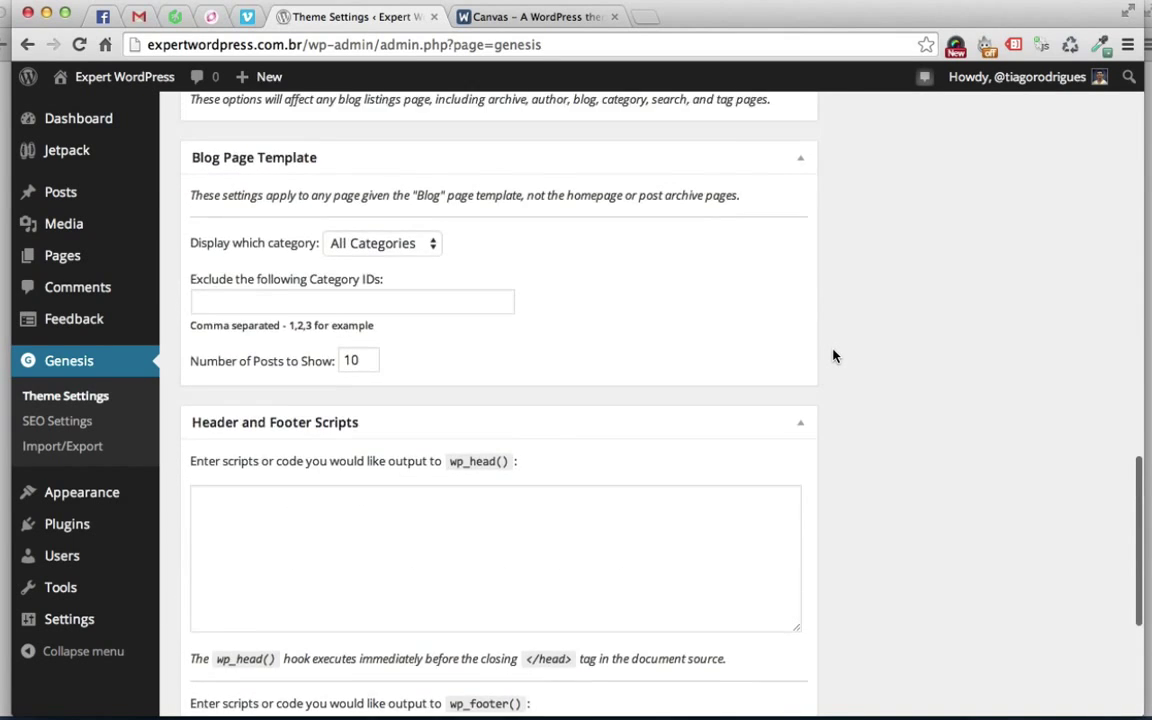
pyautogui.scroll(1, 835, 357)
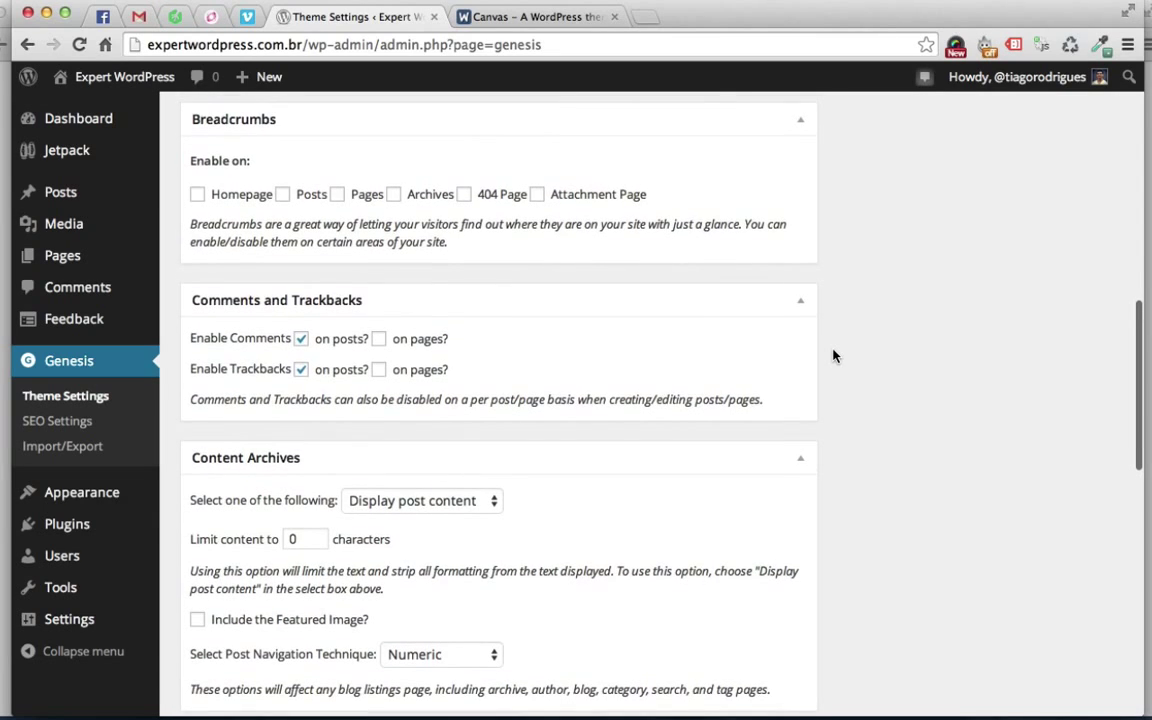
pyautogui.scroll(14, 835, 357)
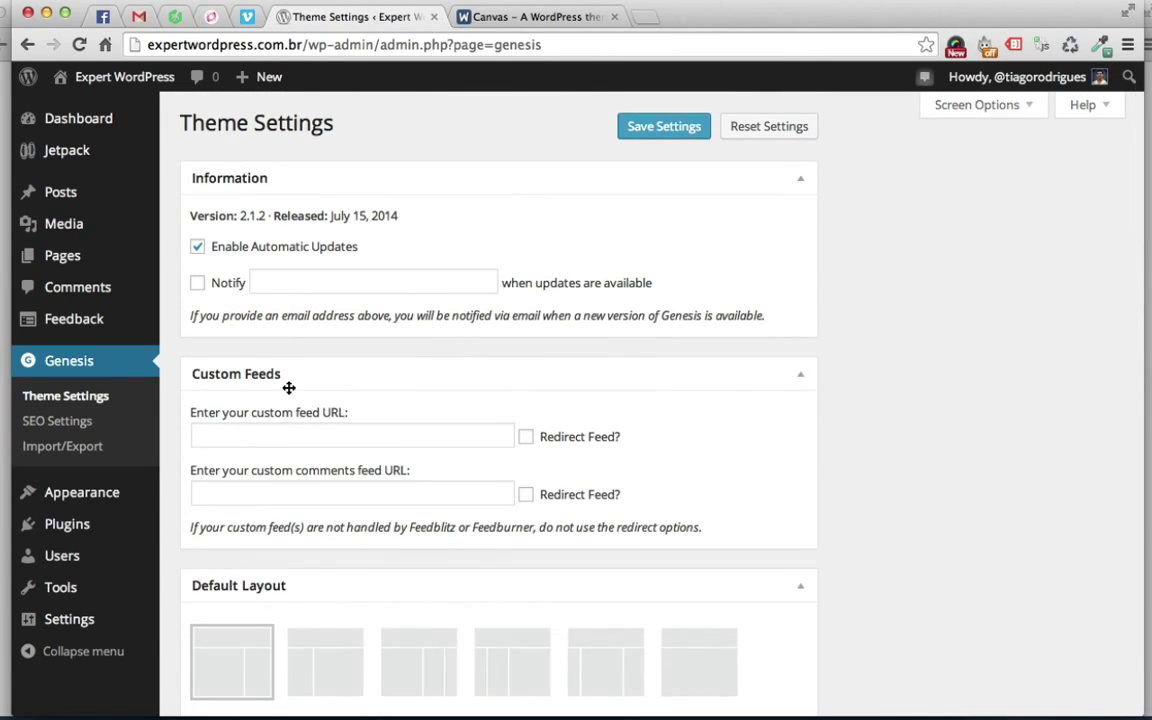
# Activate the installed Canvas theme in place of Genesis.
pyautogui.click(128, 511)
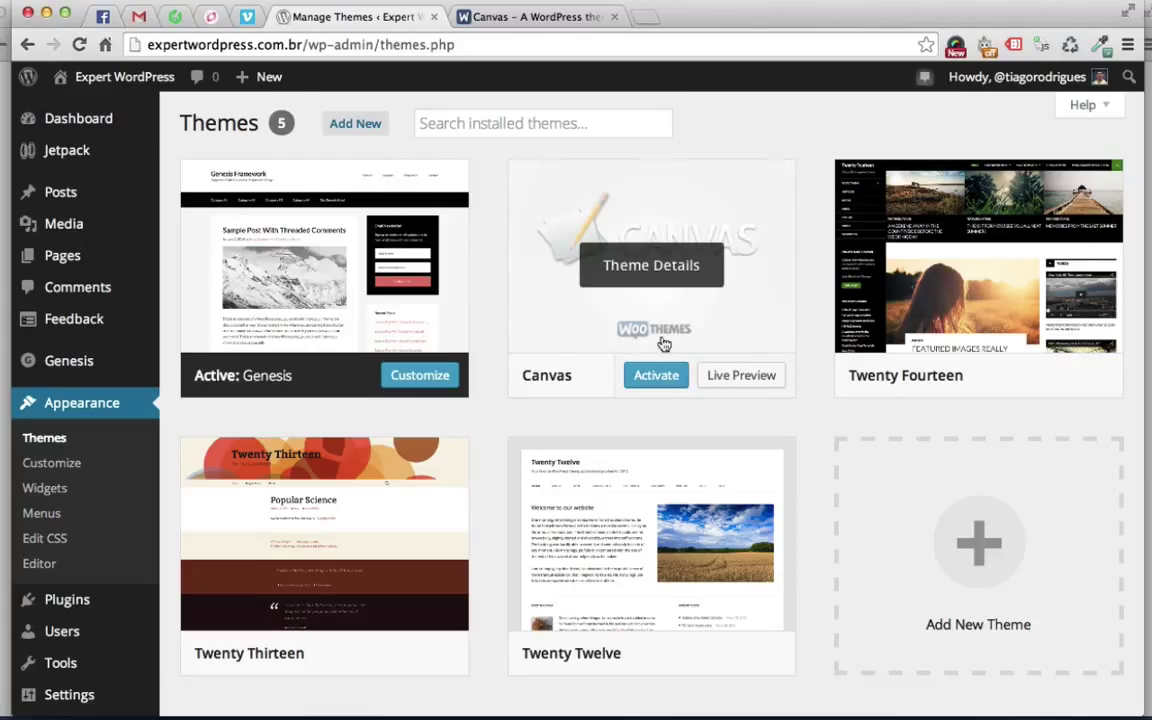
pyautogui.click(657, 377)
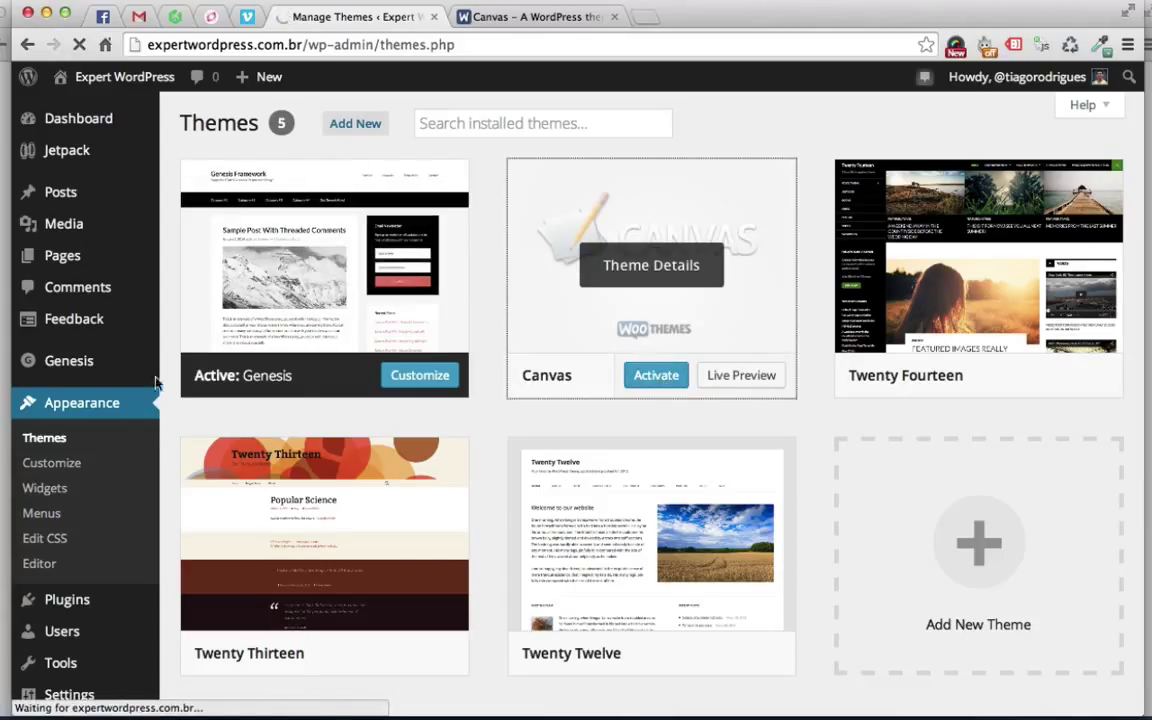
pyautogui.moveTo(92, 372)
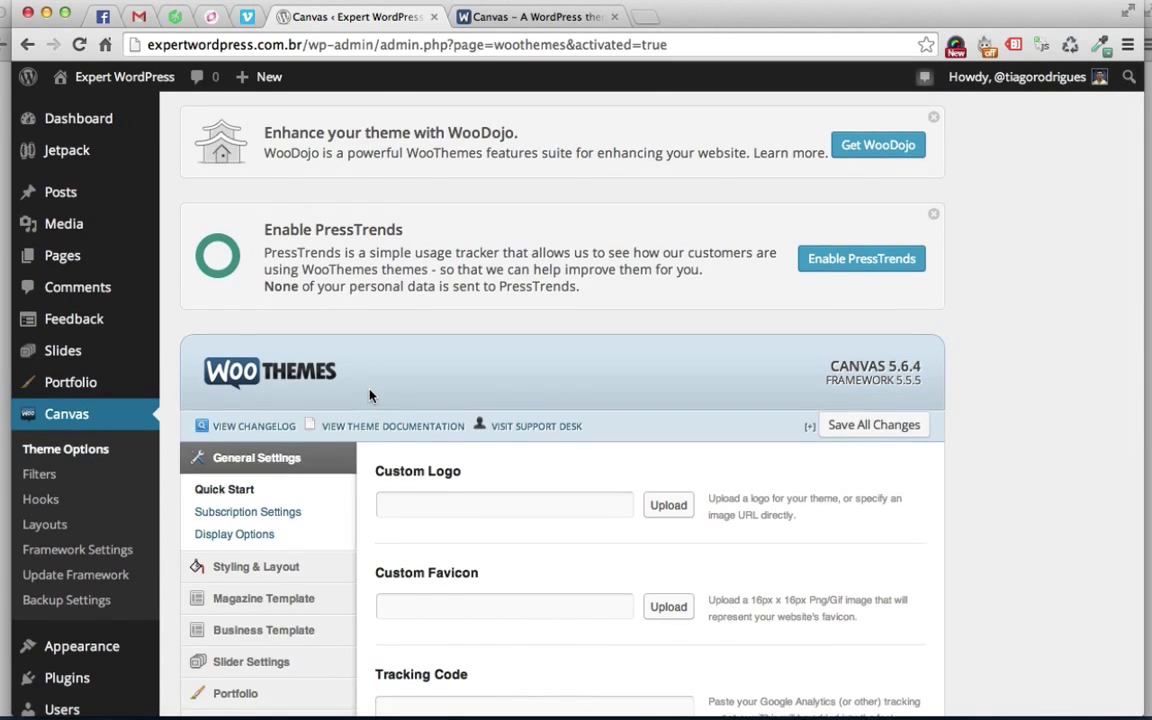
# Set the Top Navigation background color to #c274c2 in the Canvas styling and layout options.
pyautogui.scroll(-3, 369, 395)
pyautogui.scroll(-3, 369, 395)
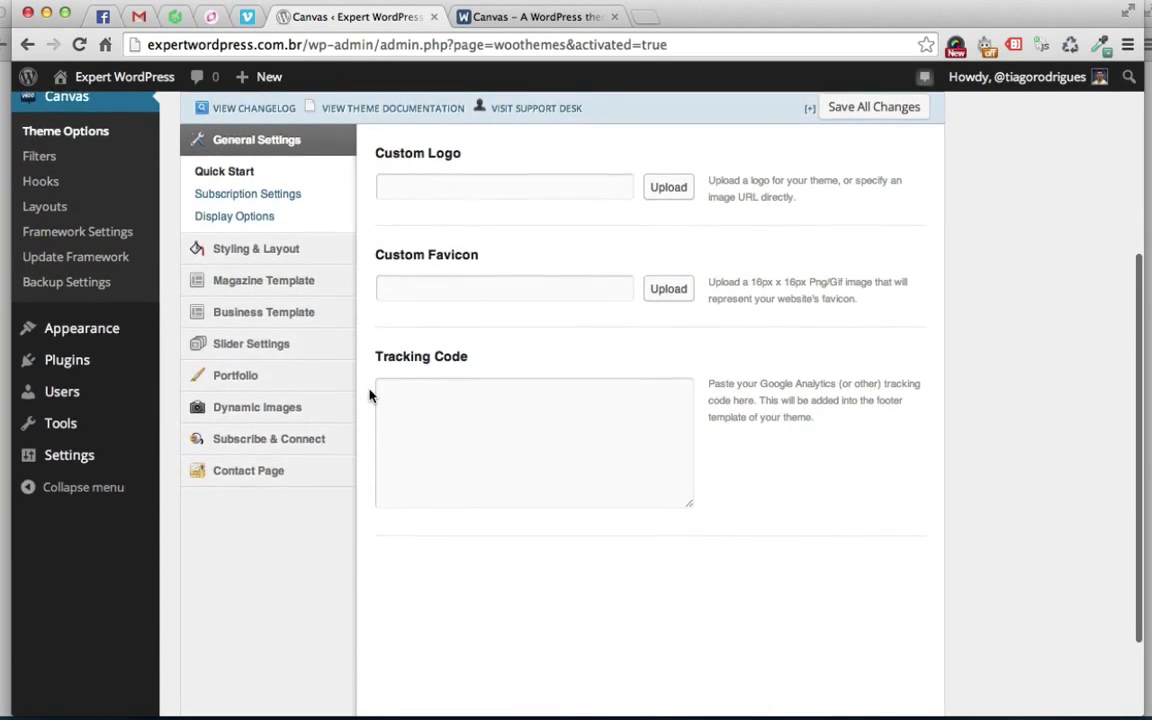
pyautogui.scroll(-2, 369, 395)
pyautogui.scroll(1, 369, 395)
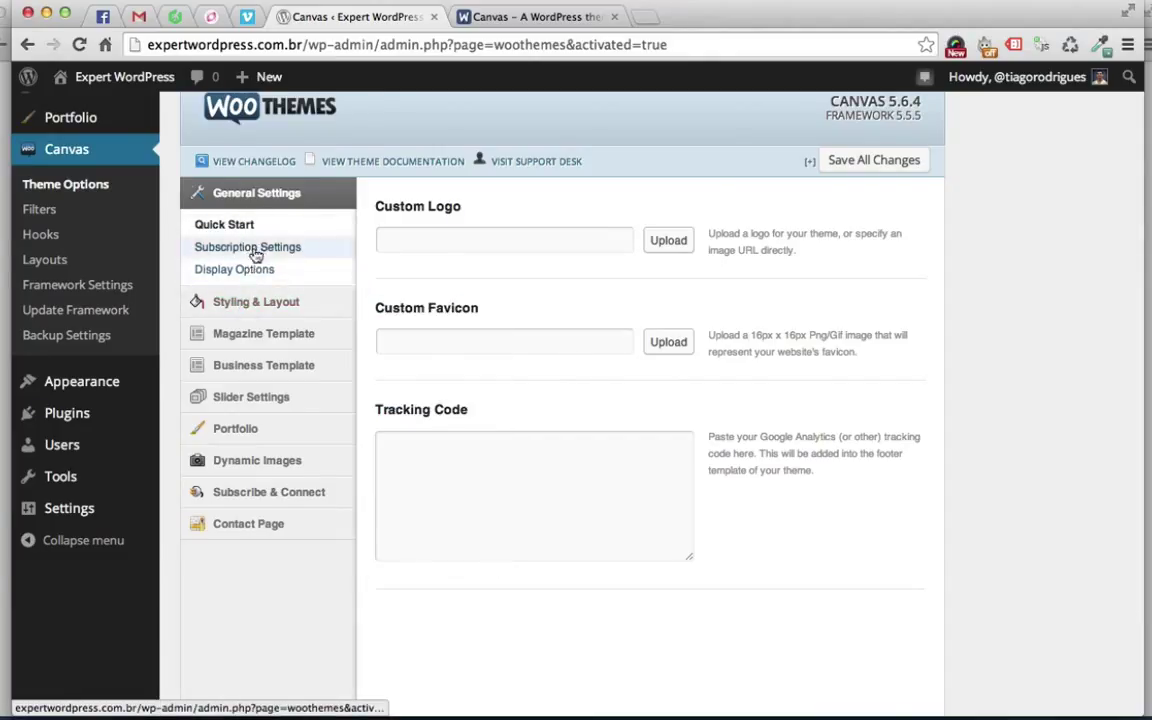
pyautogui.click(257, 312)
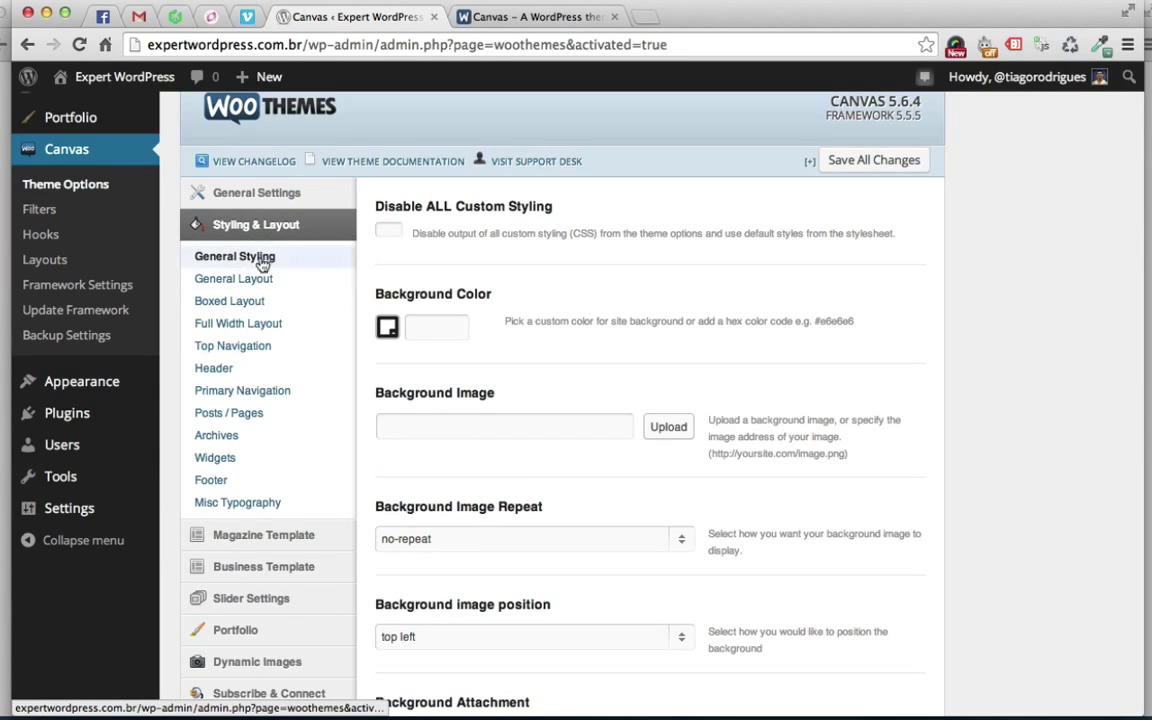
pyautogui.click(243, 372)
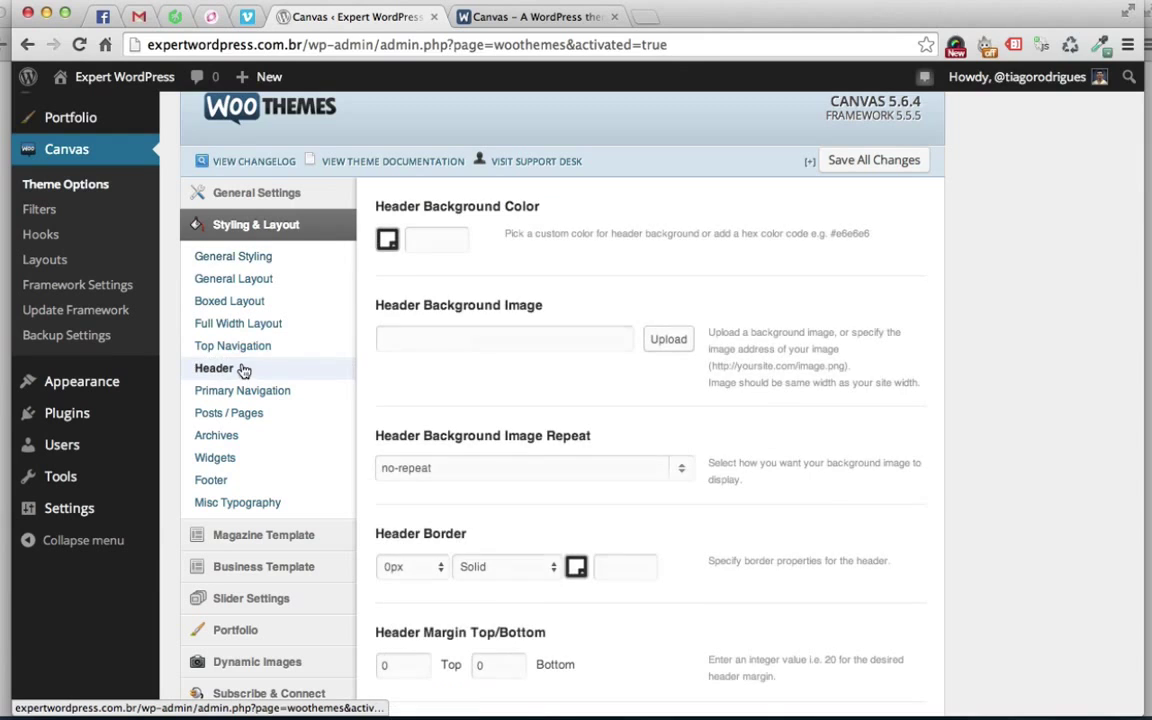
pyautogui.click(246, 345)
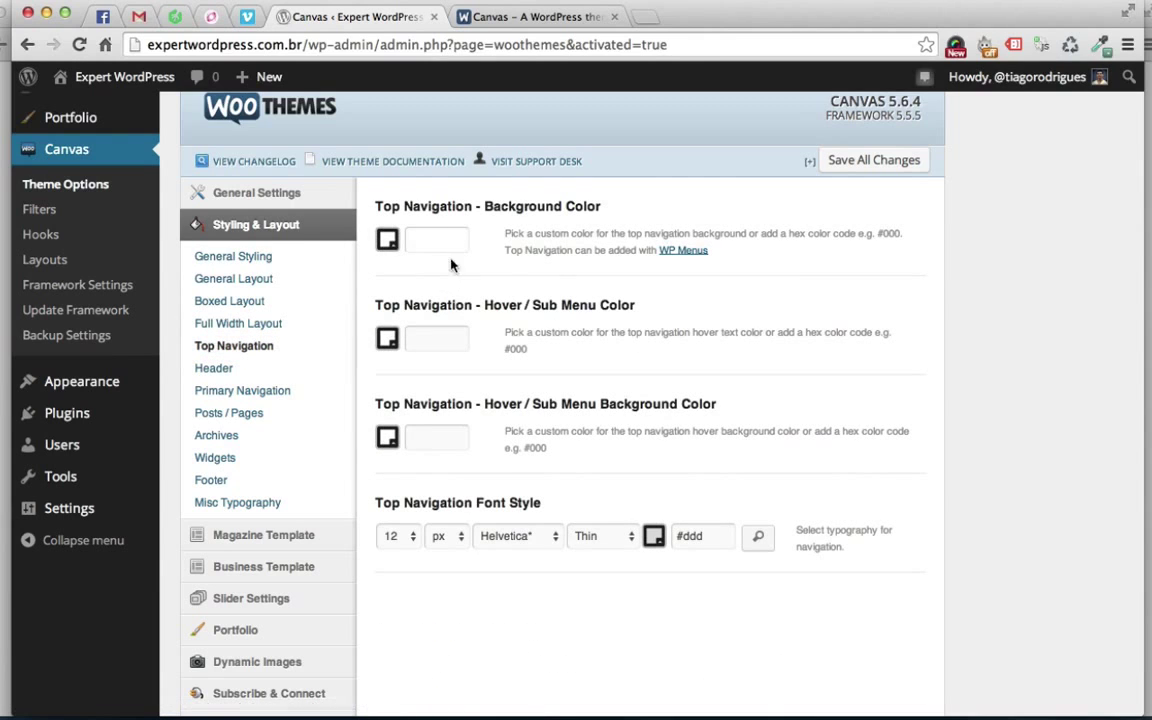
pyautogui.click(387, 240)
pyautogui.click(444, 297)
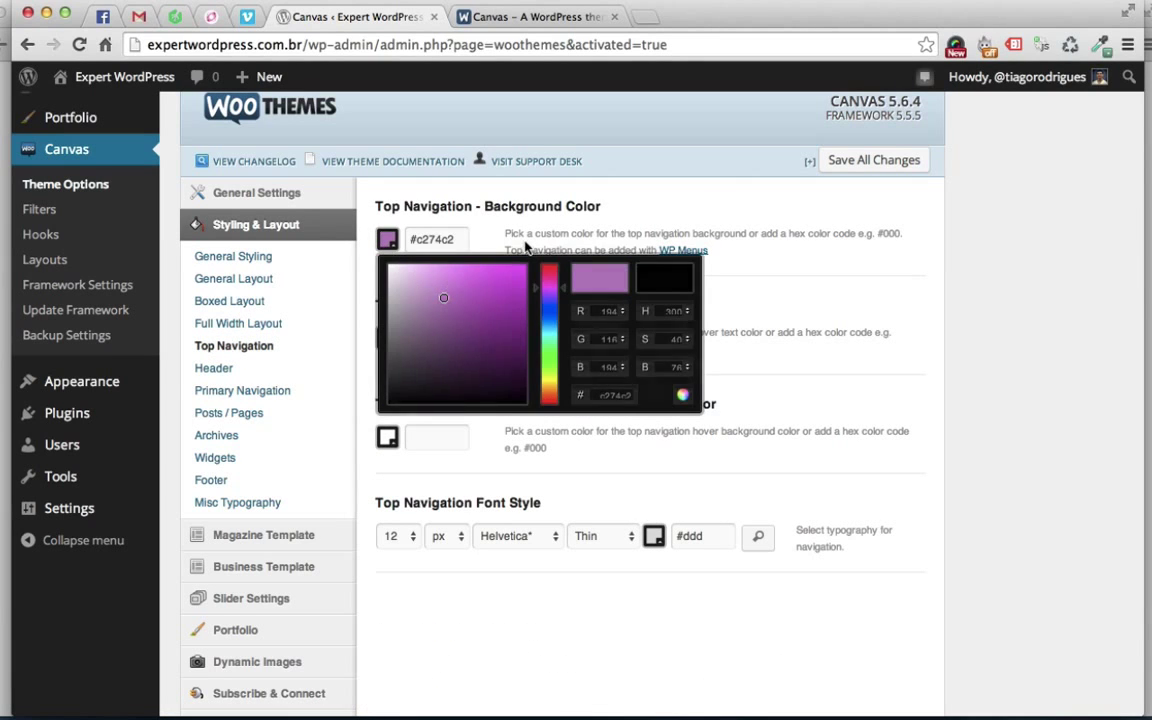
pyautogui.click(474, 226)
# Set the Main Layout in Canvas's General Layout options to three columns with both sidebars left of the content.
pyautogui.click(229, 301)
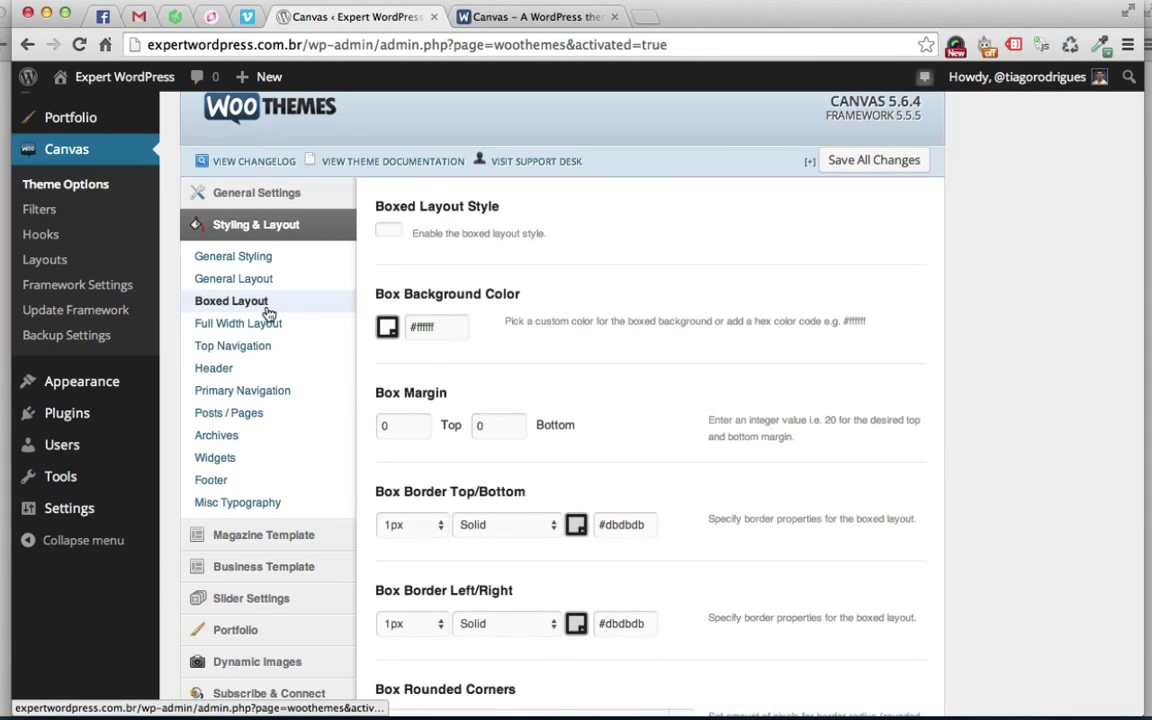
pyautogui.click(233, 279)
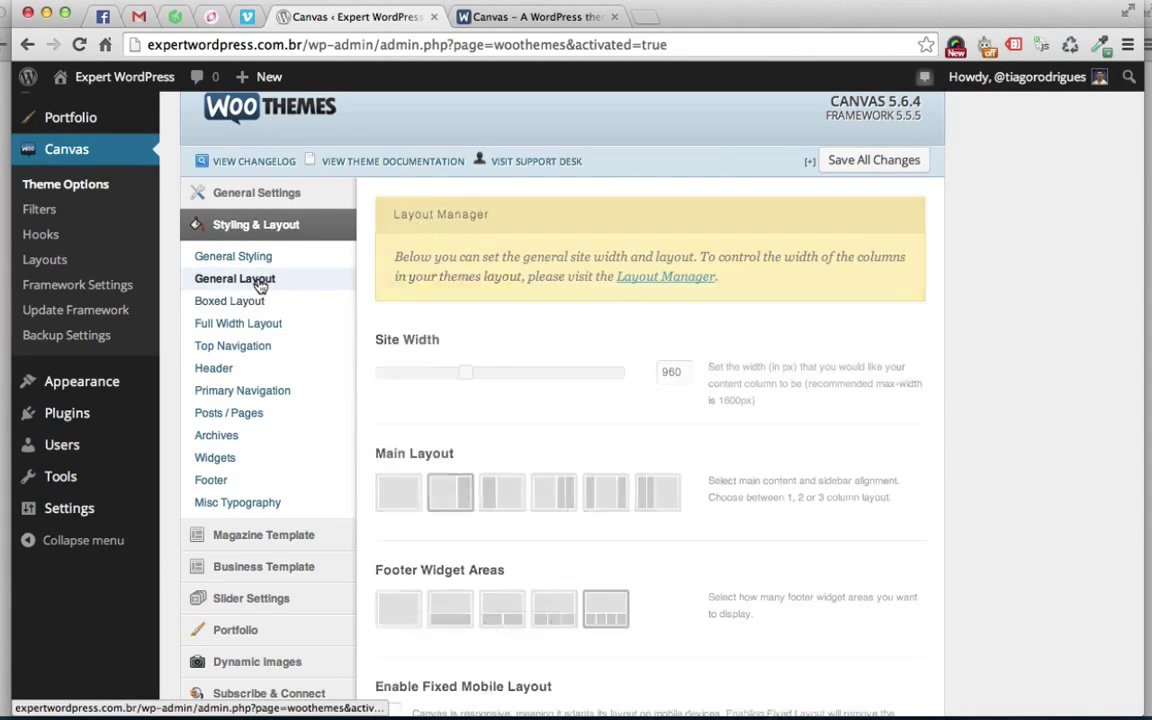
pyautogui.scroll(-2, 522, 334)
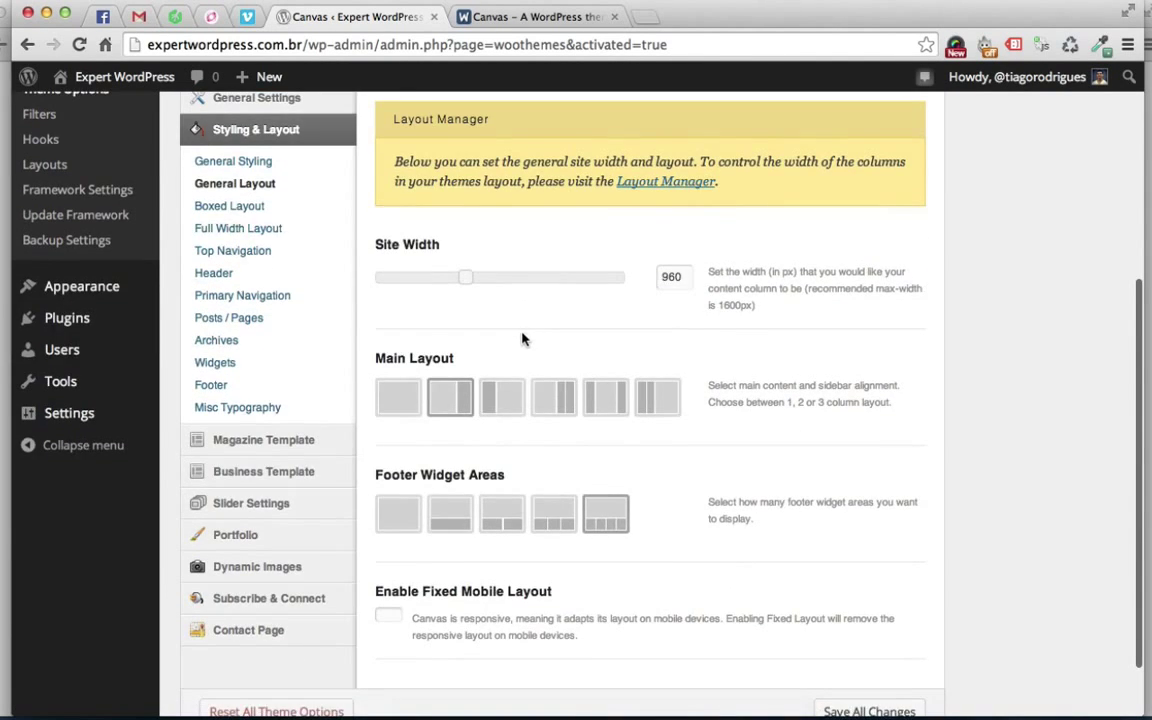
pyautogui.click(567, 400)
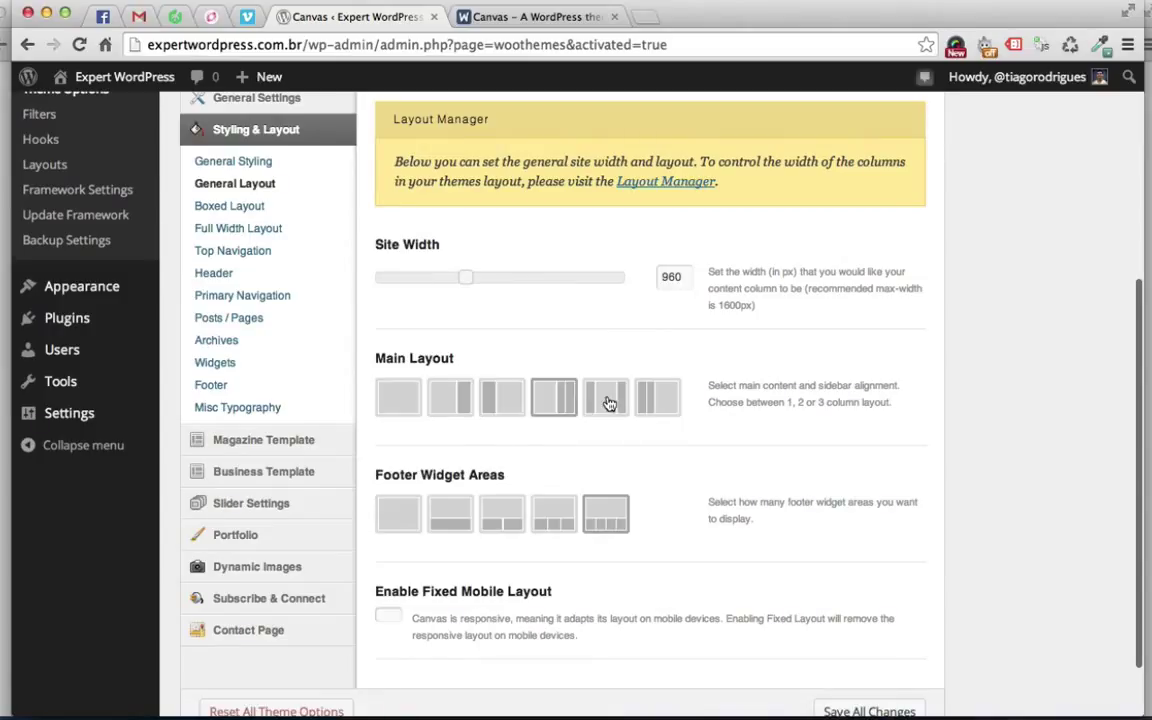
pyautogui.click(463, 404)
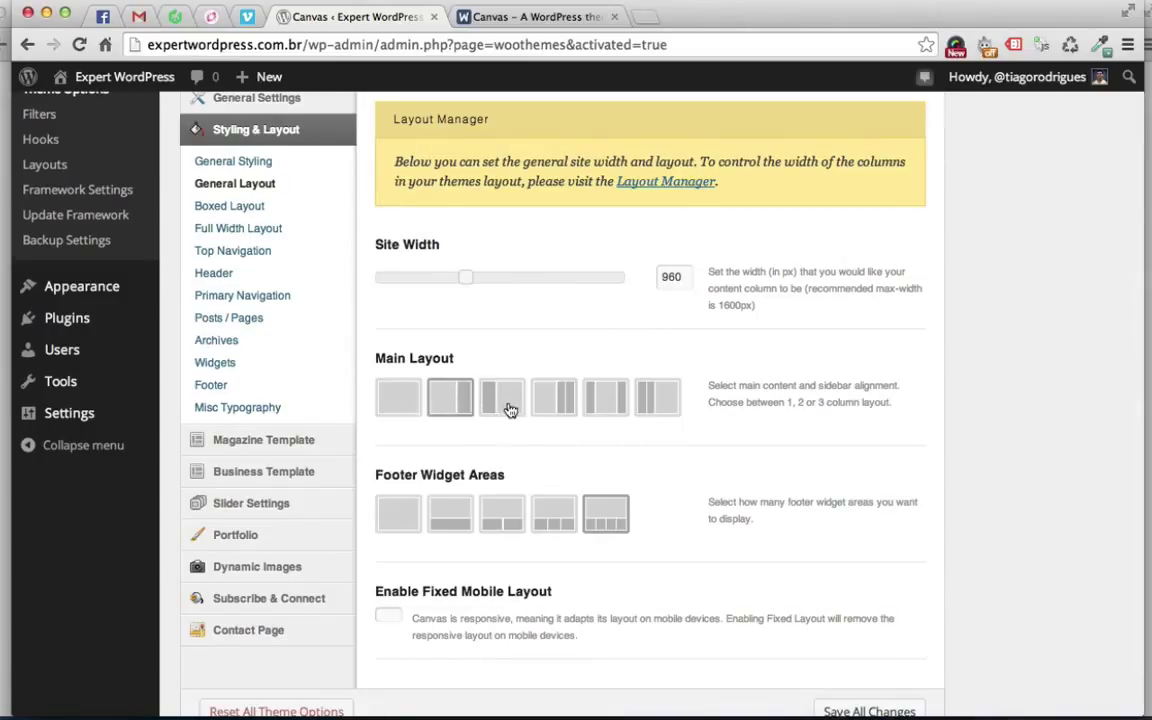
pyautogui.click(565, 407)
pyautogui.click(606, 399)
pyautogui.click(648, 403)
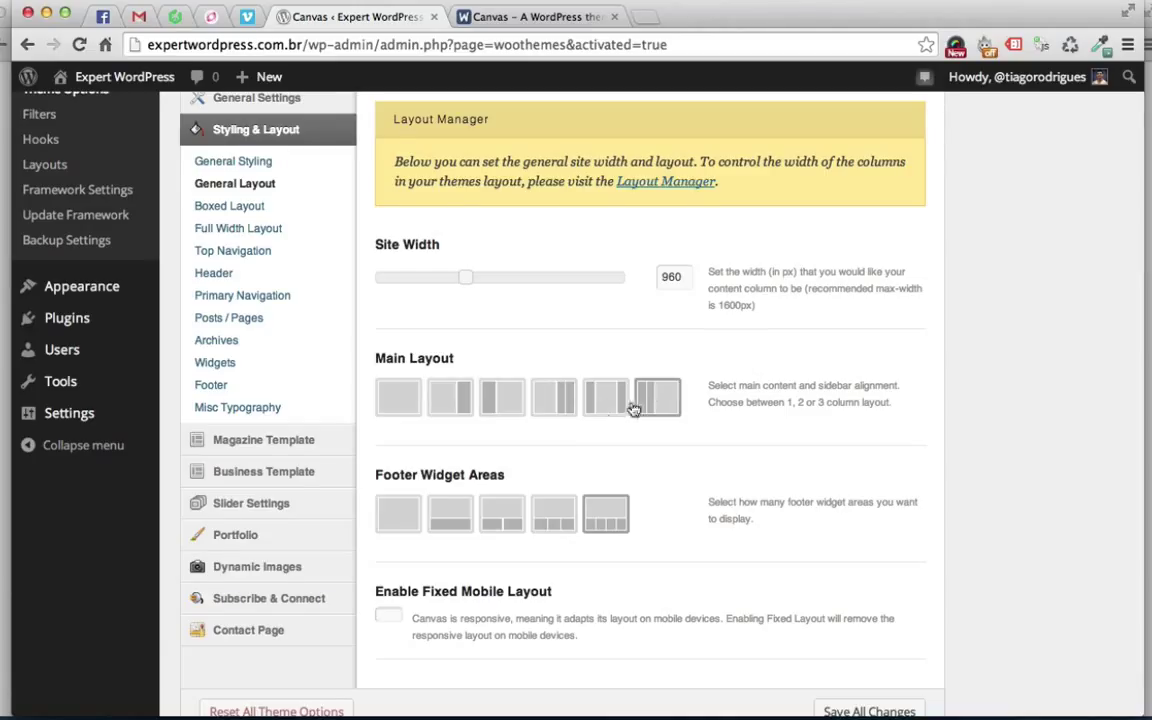
pyautogui.scroll(-2, 554, 445)
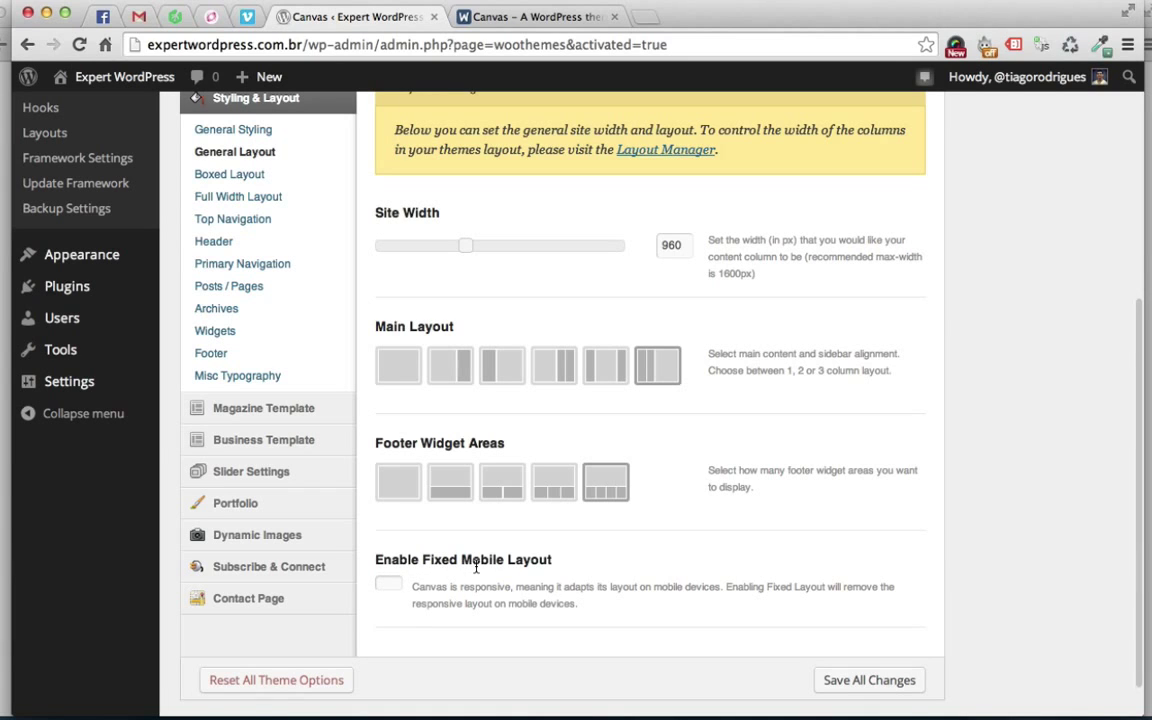
# Try a wider Site Width in Canvas's General Layout options and return it to 960.
pyautogui.scroll(2, 476, 567)
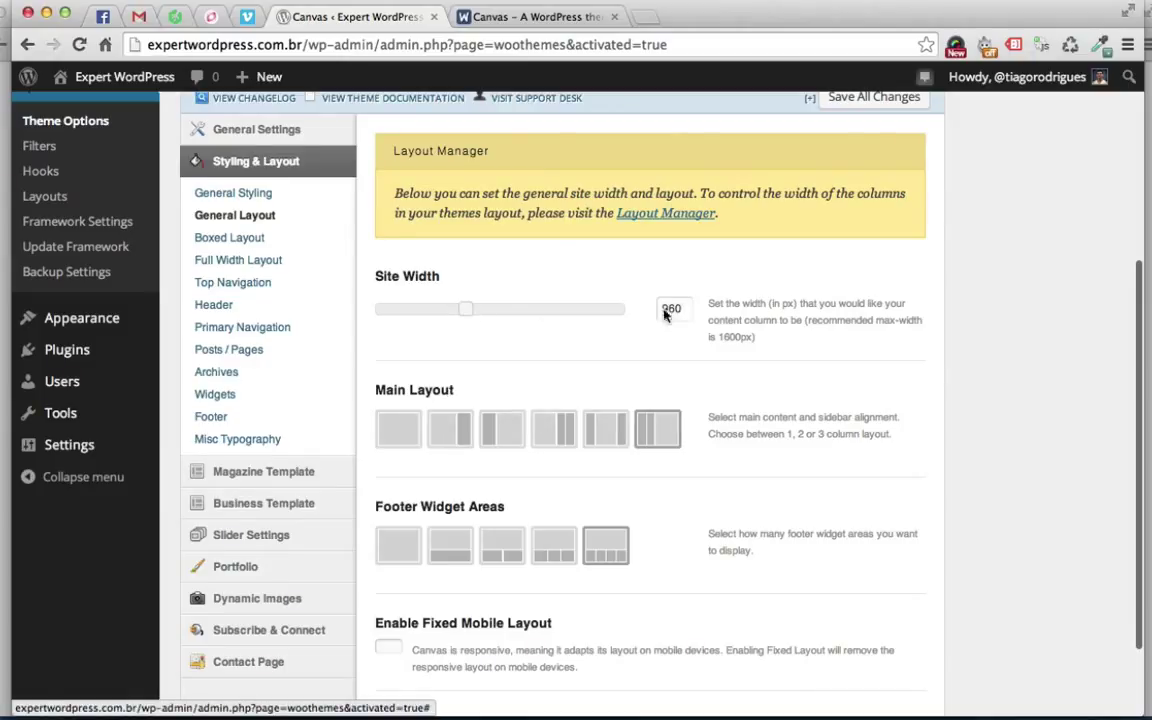
pyautogui.moveTo(465, 316); pyautogui.dragTo(568, 319)
pyautogui.click(469, 314)
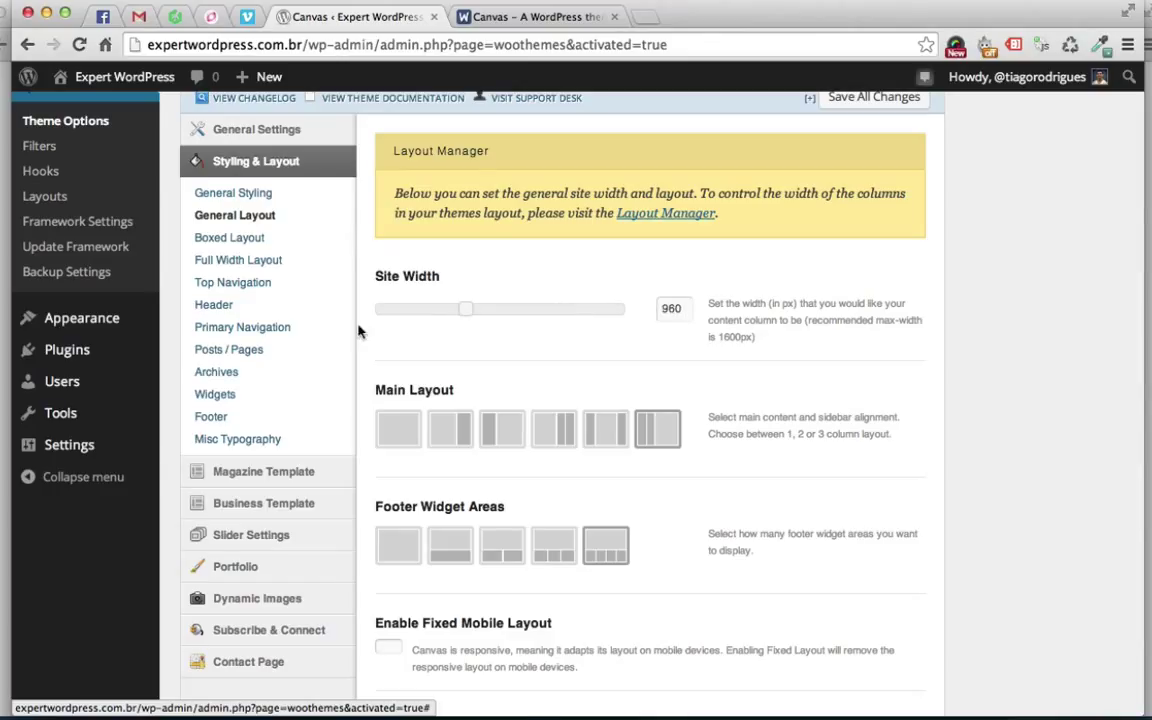
# Review Canvas's Magazine Template, Business Template, Slider Settings, Portfolio, Dynamic Images, and Subscribe & Connect options.
pyautogui.click(278, 472)
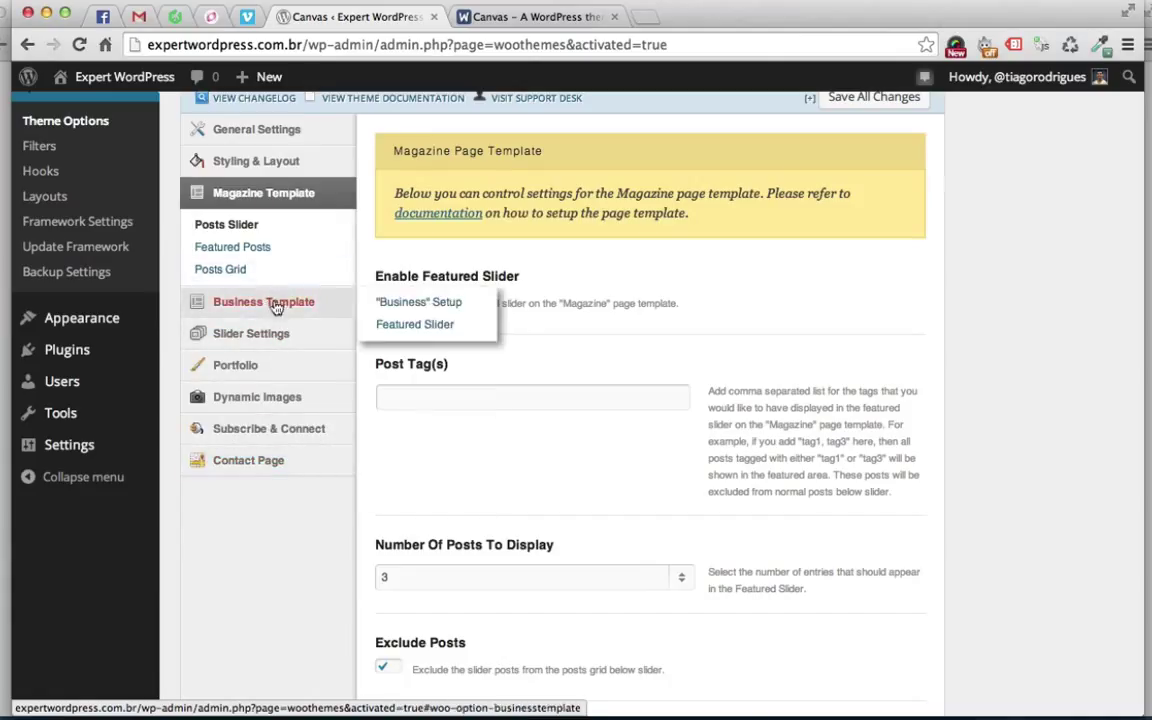
pyautogui.click(275, 302)
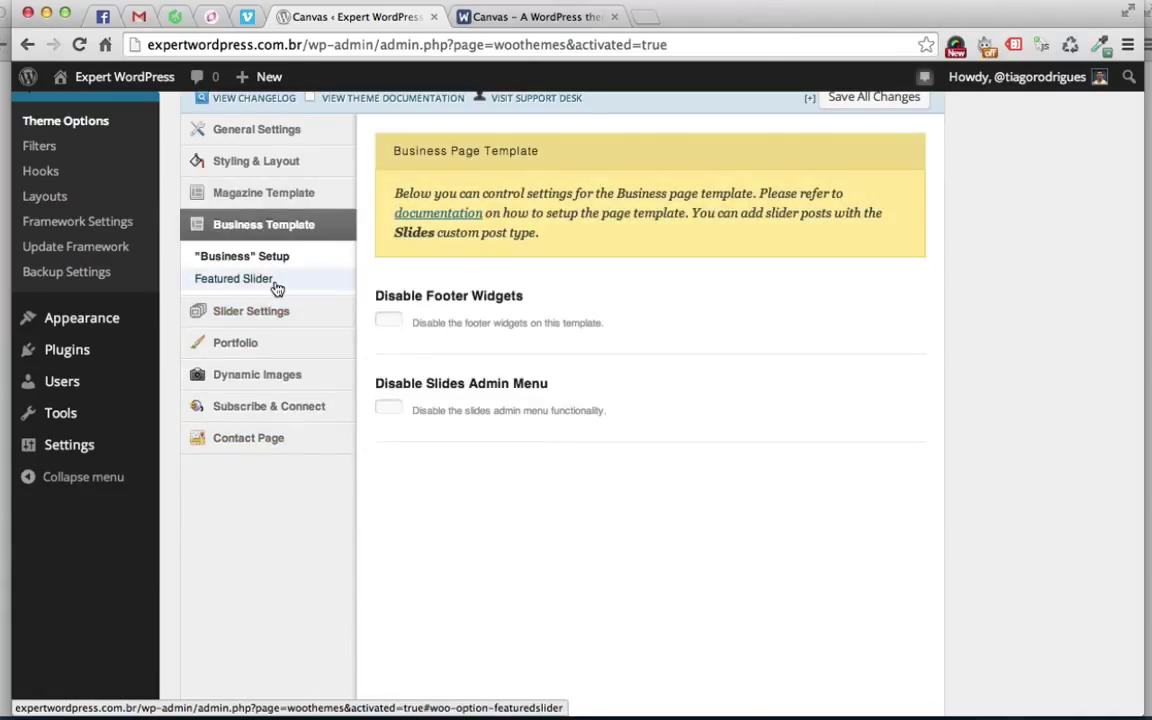
pyautogui.click(271, 311)
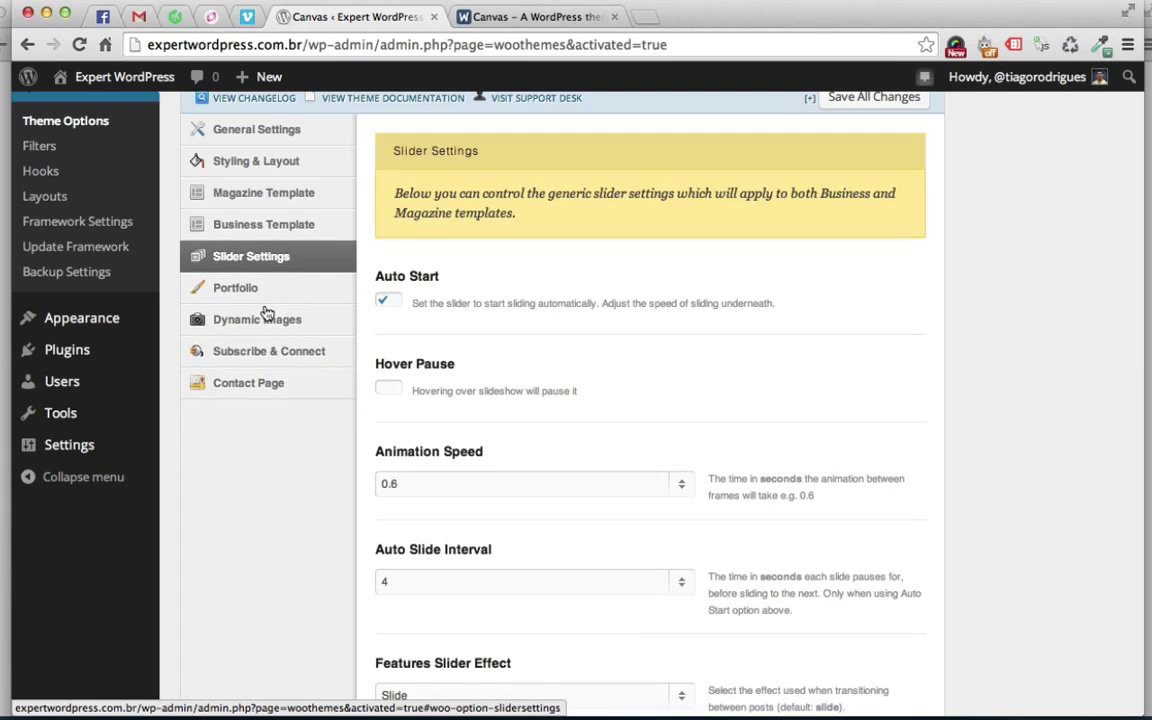
pyautogui.click(248, 301)
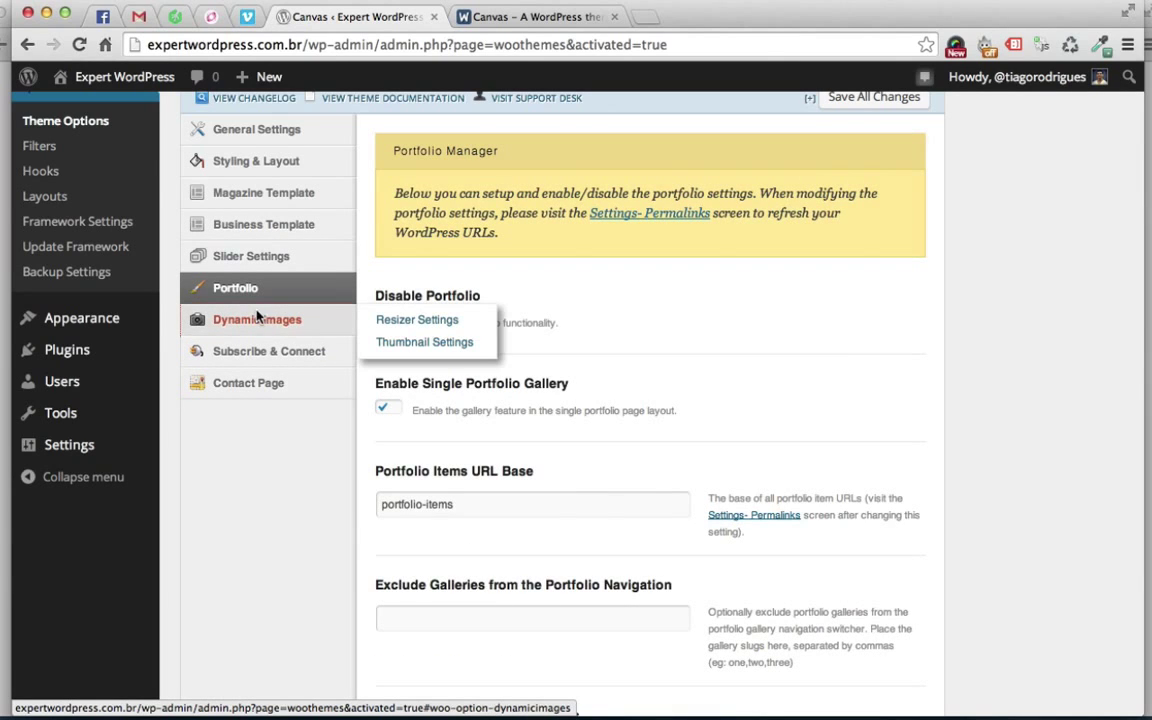
pyautogui.click(257, 316)
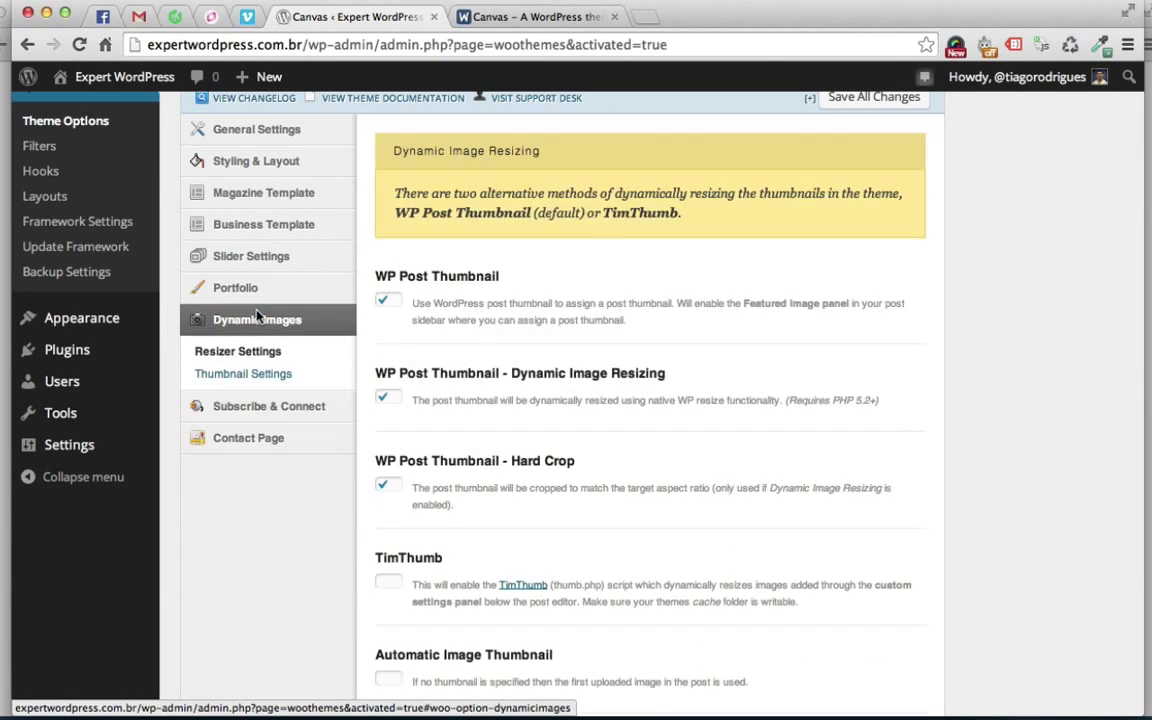
pyautogui.click(260, 410)
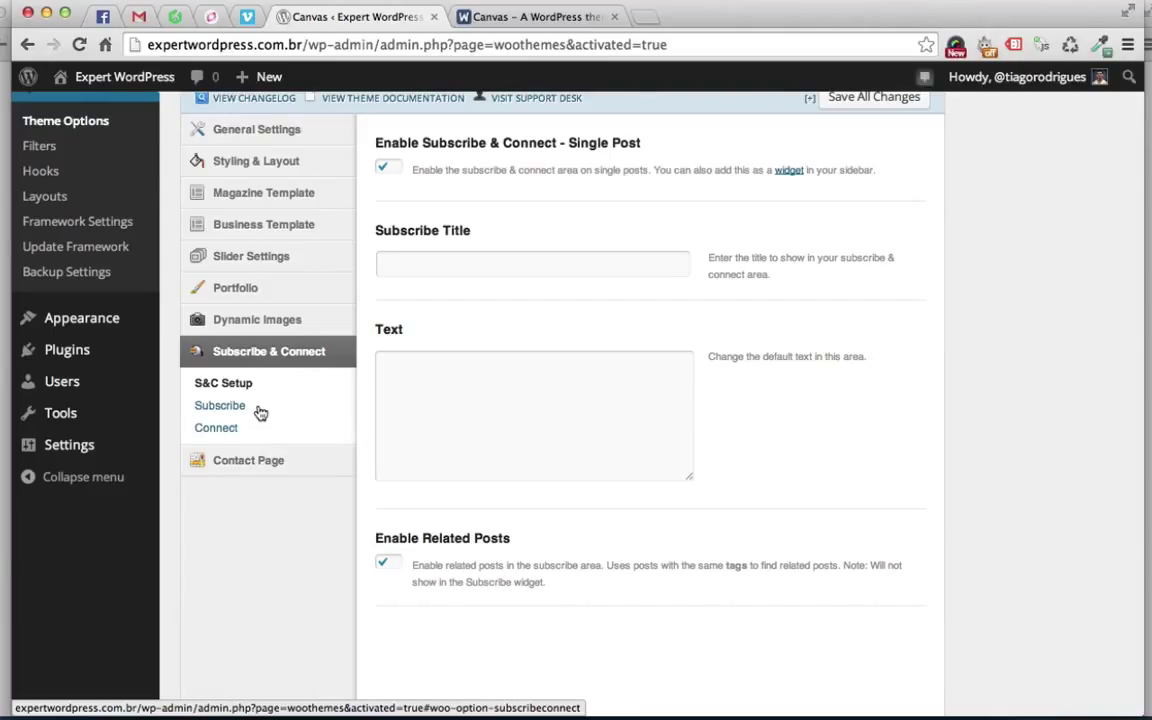
# Examine the Header hooks on Canvas's Hooks page and the other hook categories offered there.
pyautogui.click(44, 176)
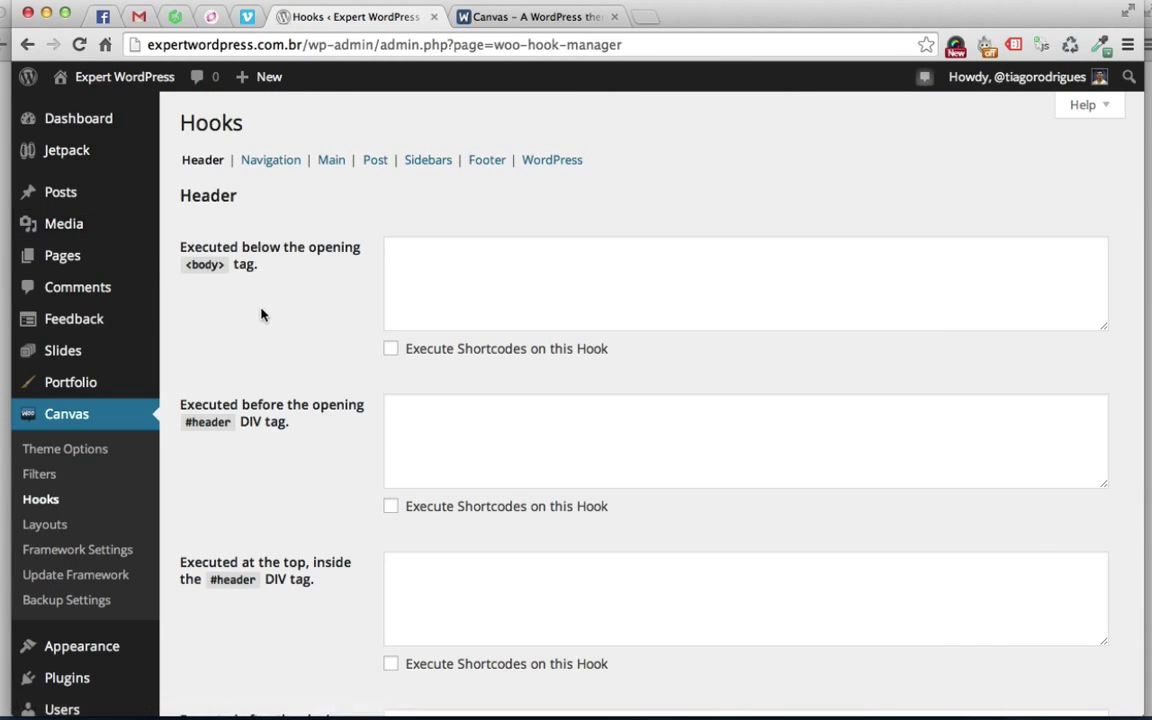
pyautogui.scroll(-3, 257, 310)
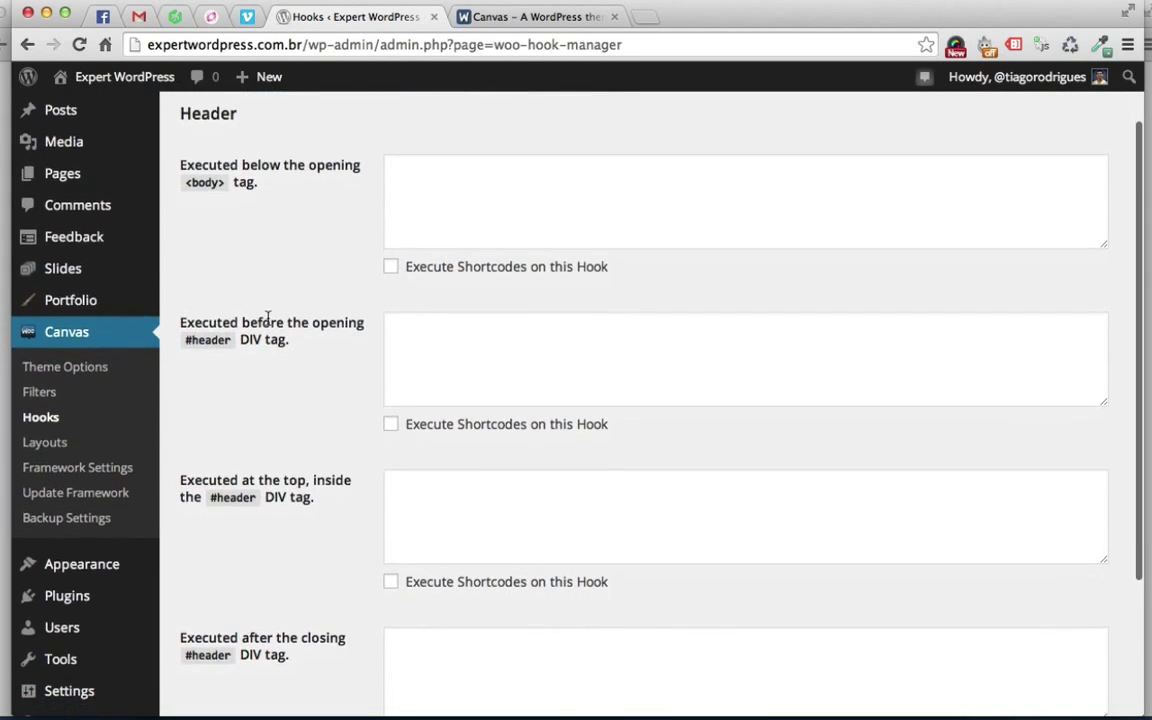
pyautogui.scroll(-5, 267, 317)
pyautogui.scroll(7, 267, 319)
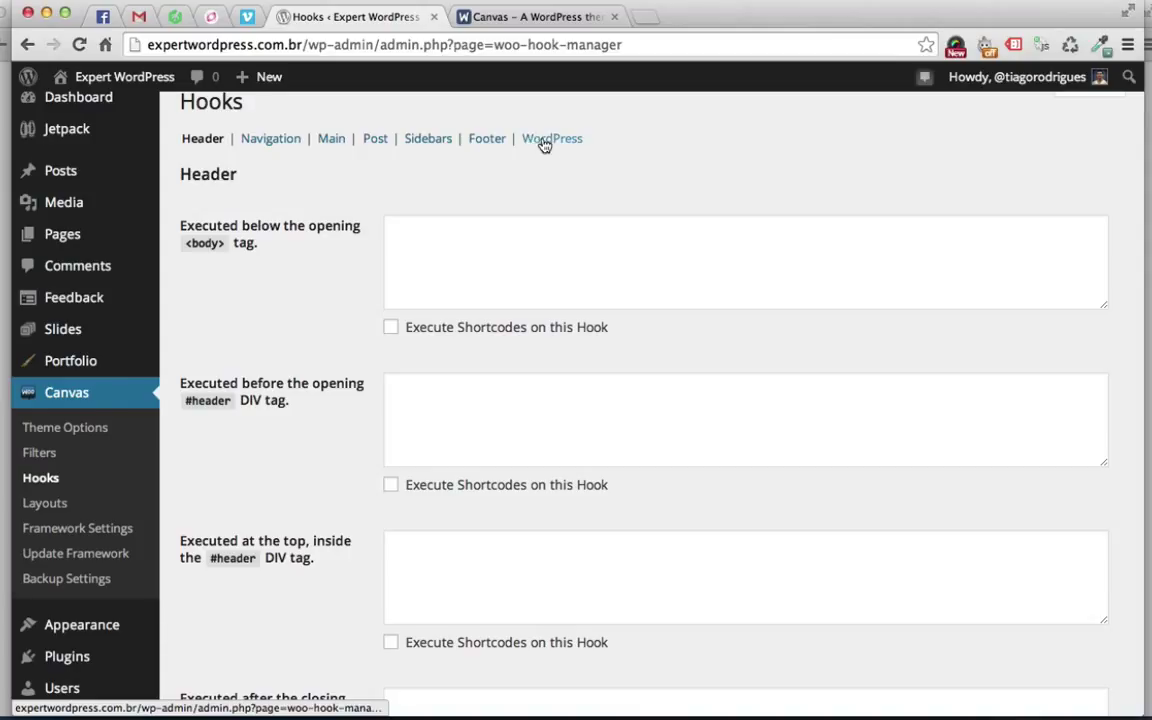
# Examine the Post Meta settings on Canvas's Filters page, covering above-post content and the "Read more" area.
pyautogui.click(42, 456)
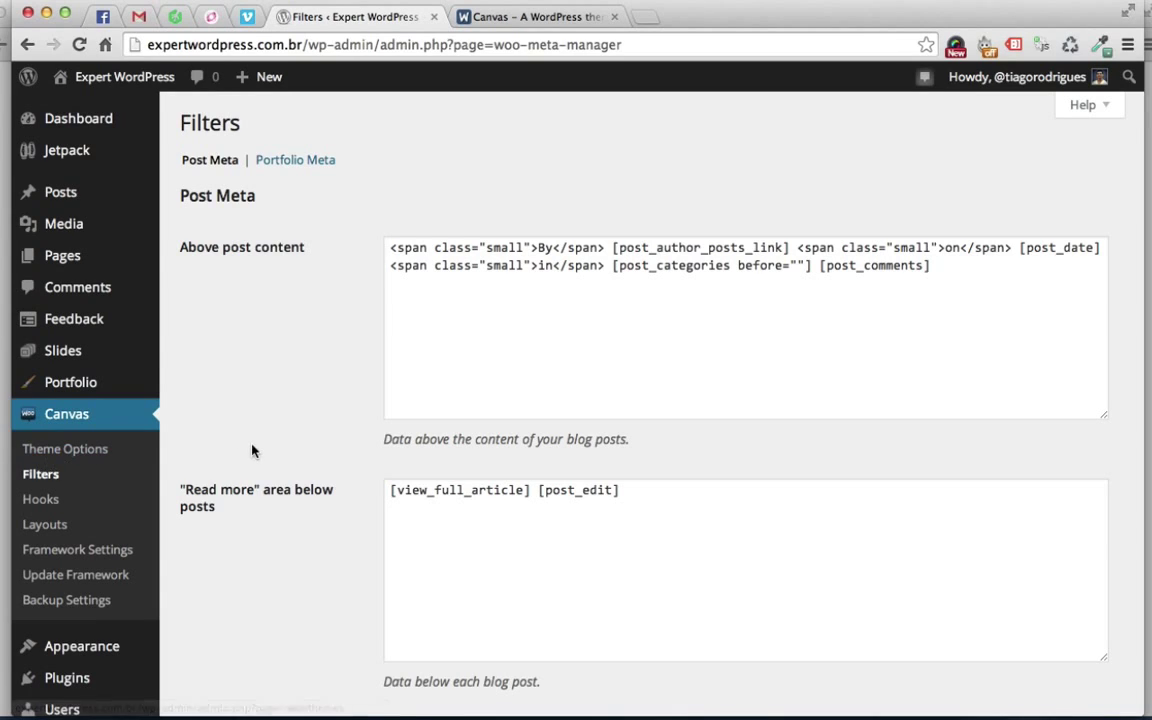
pyautogui.scroll(-3, 252, 451)
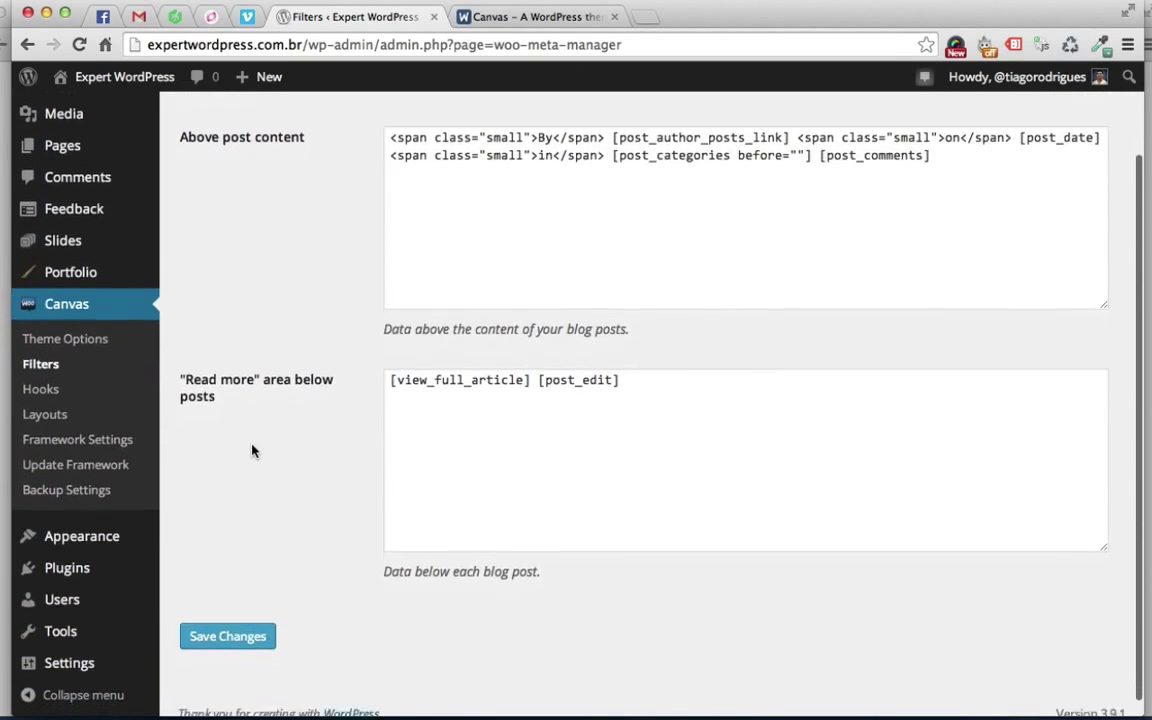
pyautogui.scroll(3, 252, 451)
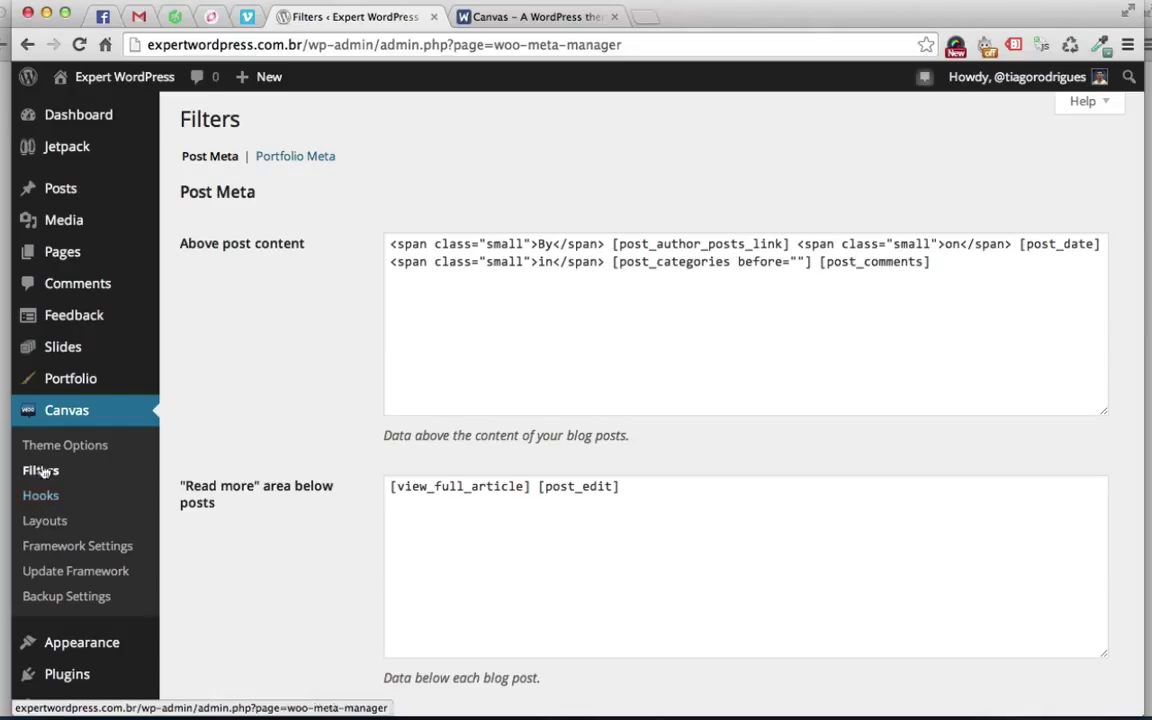
# Check the site's front end, return to the Filters page, and look at the Slides and Portfolio management options.
pyautogui.click(128, 80)
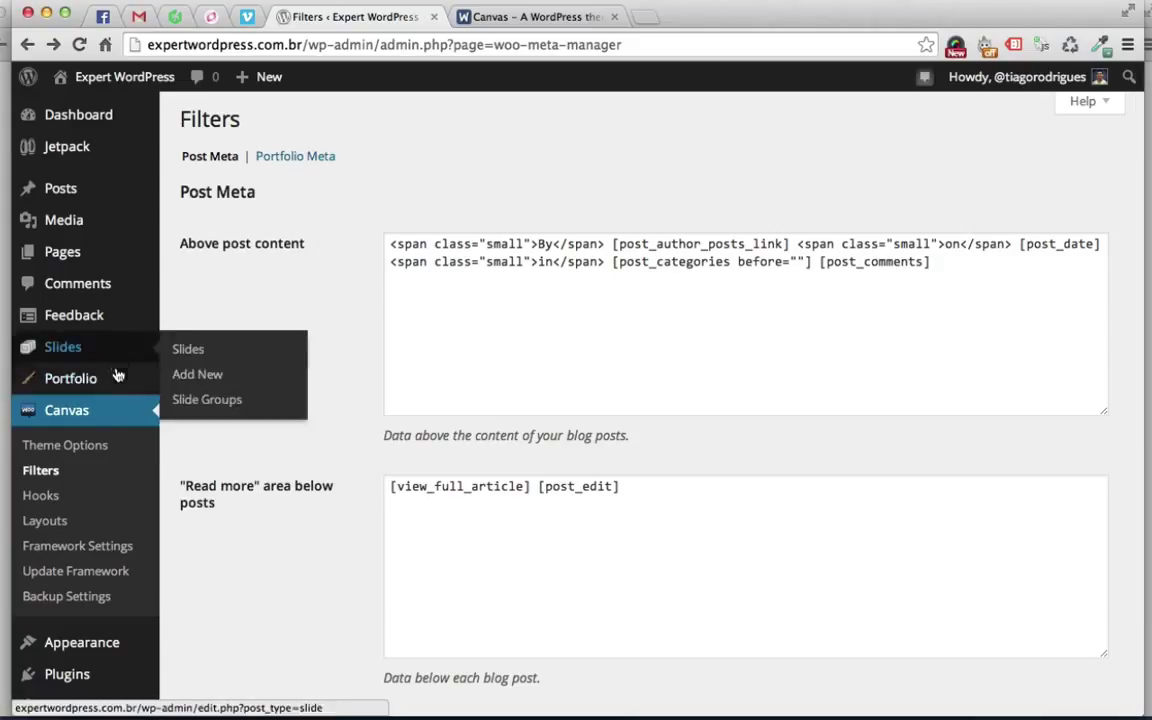
pyautogui.moveTo(118, 389)
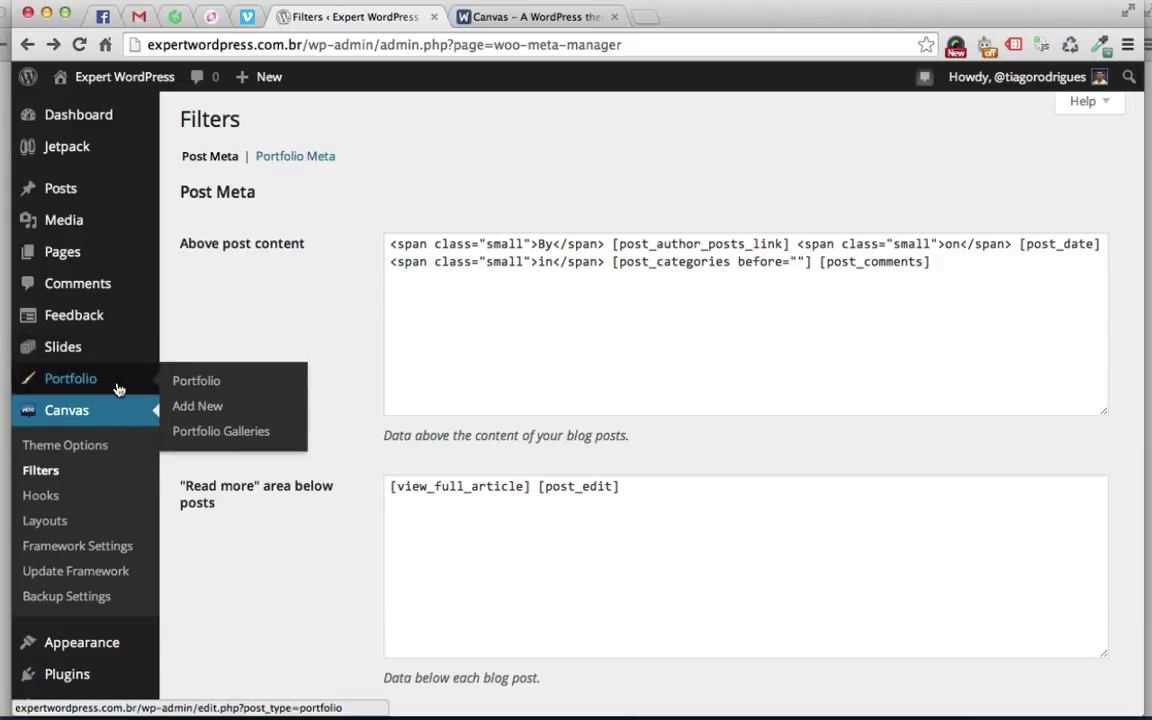